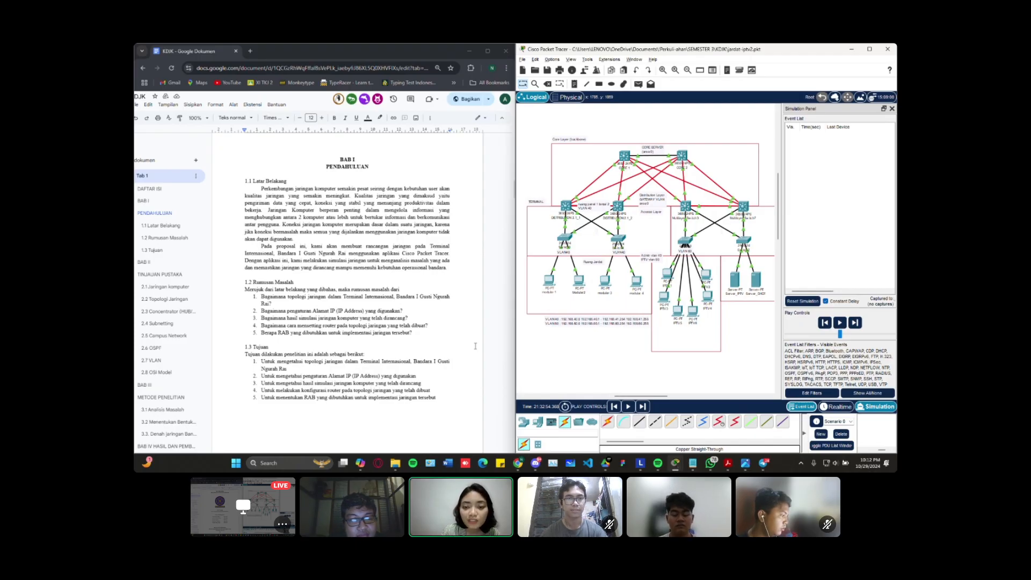
Read the BAB I Pendahuluan chapter of the report, covering the background, problem statements and objectives
scroll(475, 346, down, 1)
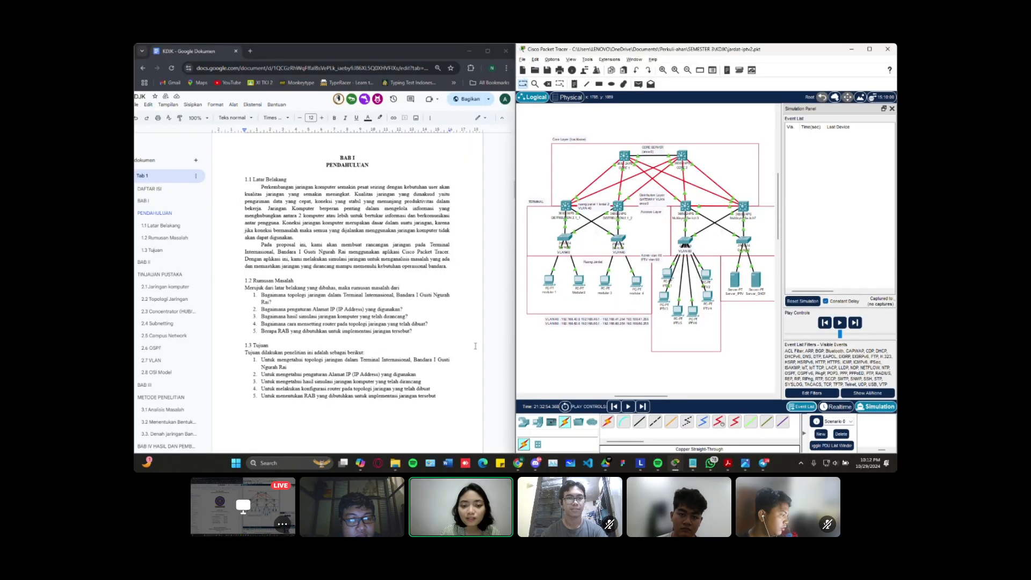
scroll(476, 346, down, 1)
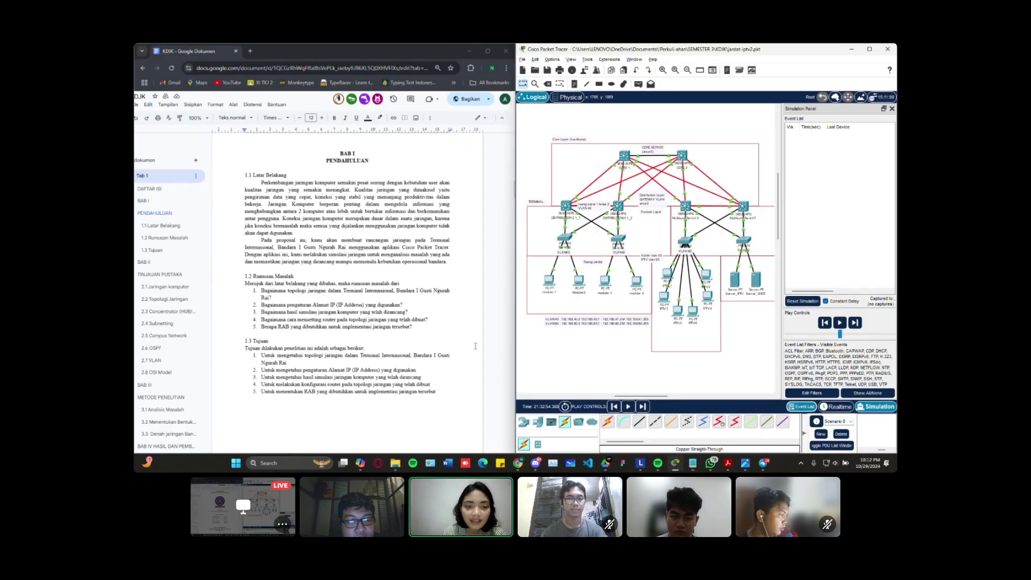
scroll(475, 346, down, 2)
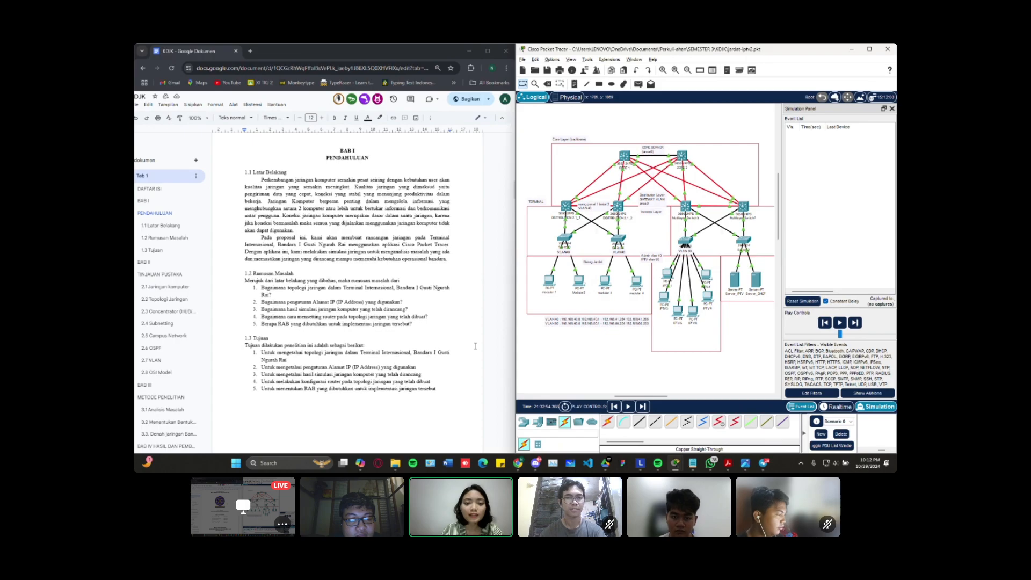
scroll(475, 346, down, 2)
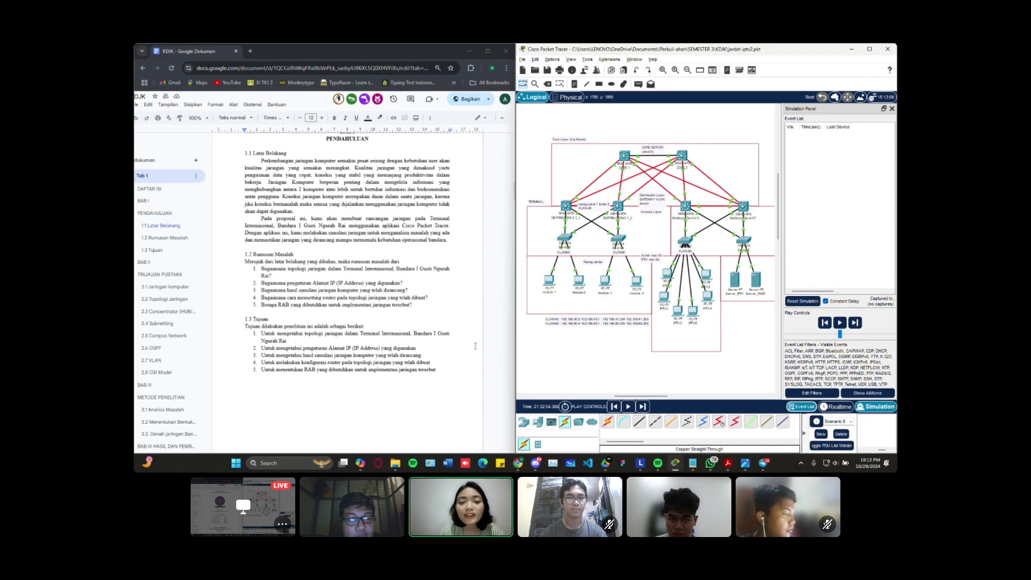
Go to BAB II Tinjauan Pustaka and read sections 2.1 Jaringan komputer and 2.2 Topologi Jaringan
scroll(476, 346, down, 10)
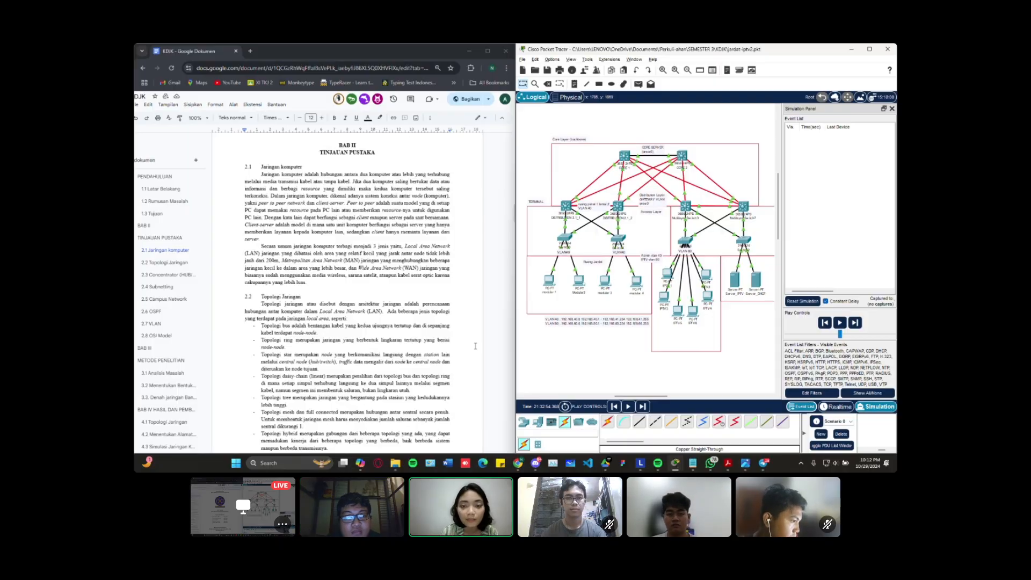
scroll(475, 346, down, 3)
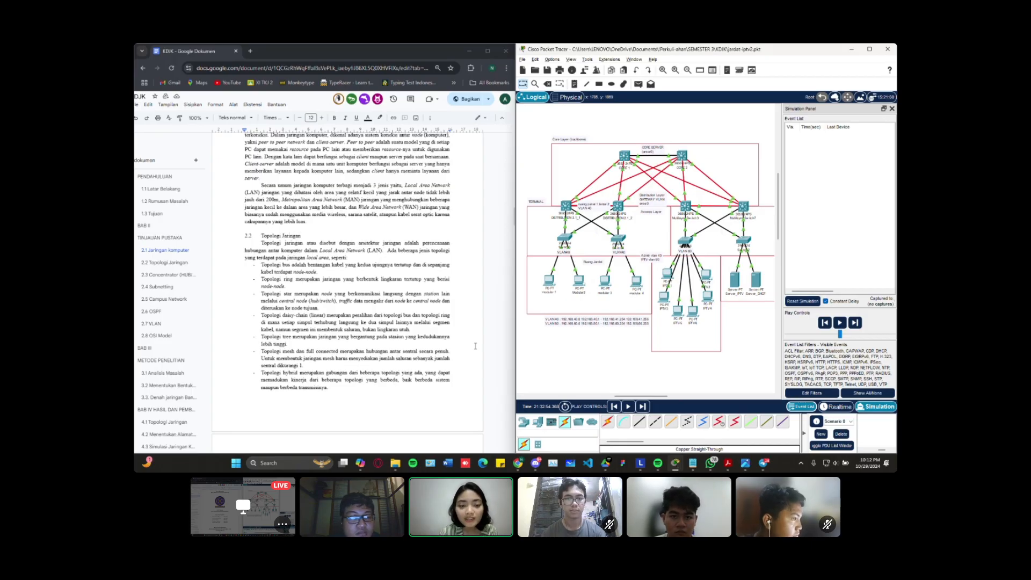
scroll(475, 346, down, 1)
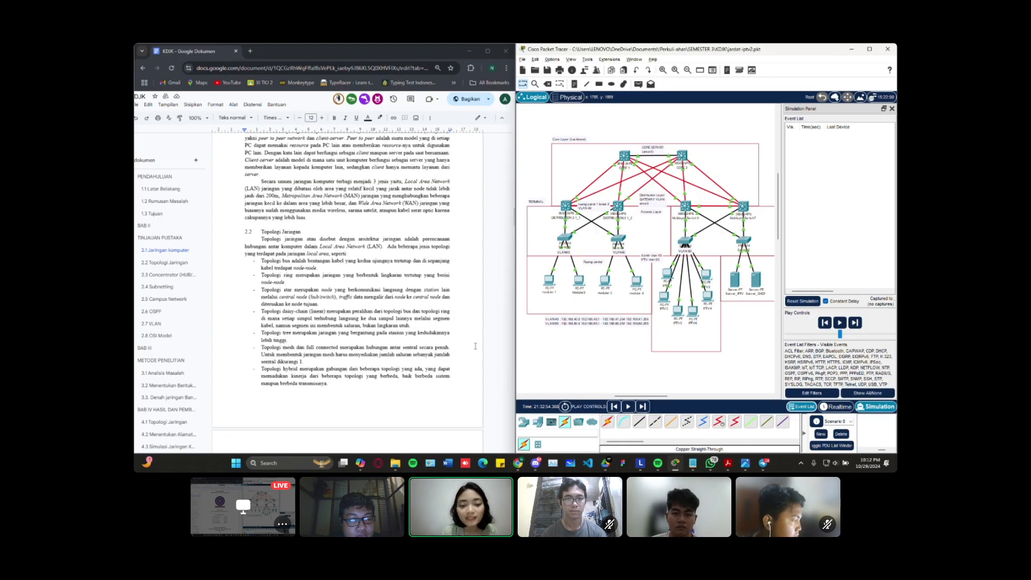
scroll(475, 346, down, 1)
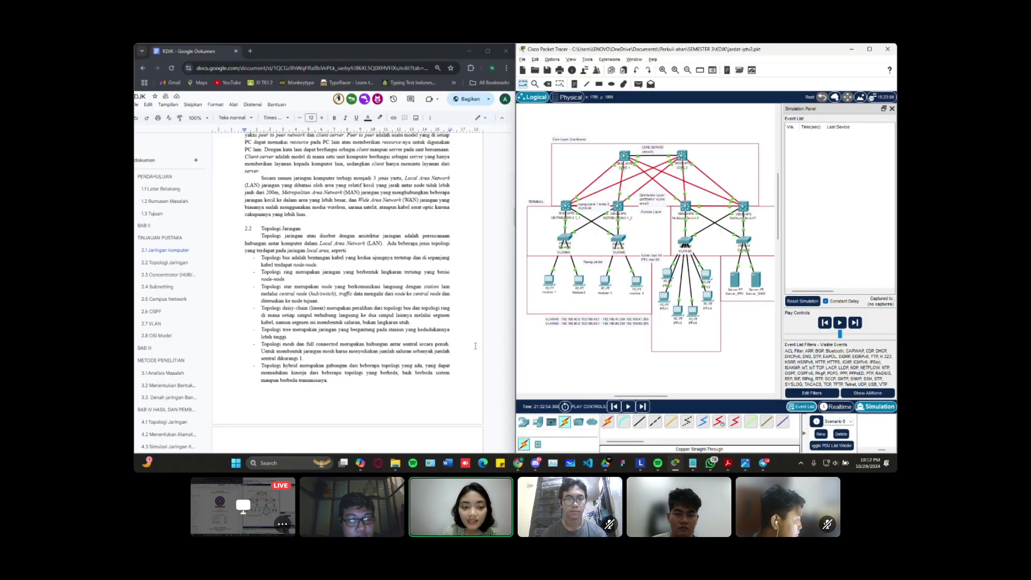
scroll(475, 346, down, 5)
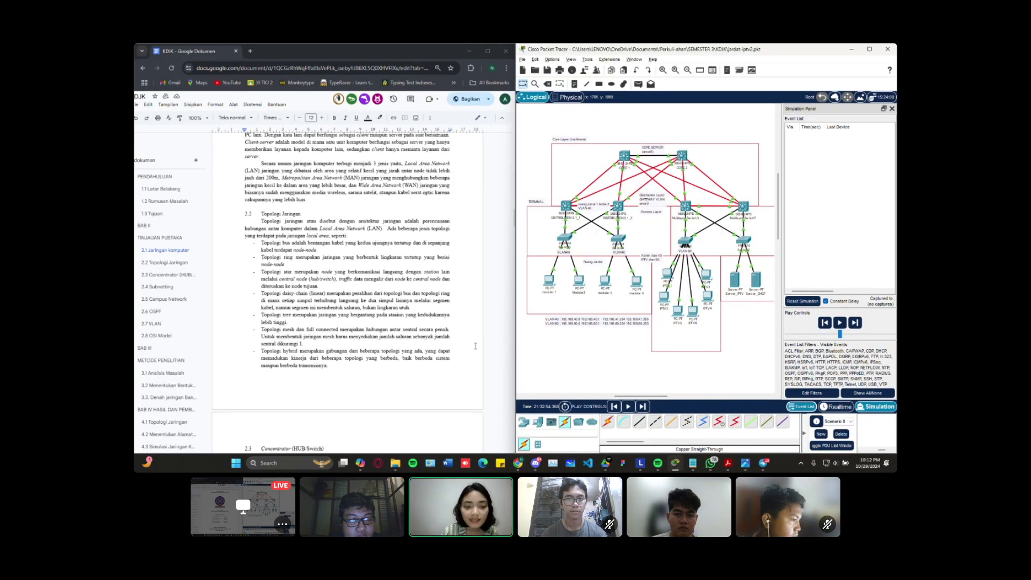
Read sections 2.3 to 2.8 of the literature review, from Concentrator and Subnetting through OSPF, VLAN and the OSI Model
scroll(476, 346, down, 2)
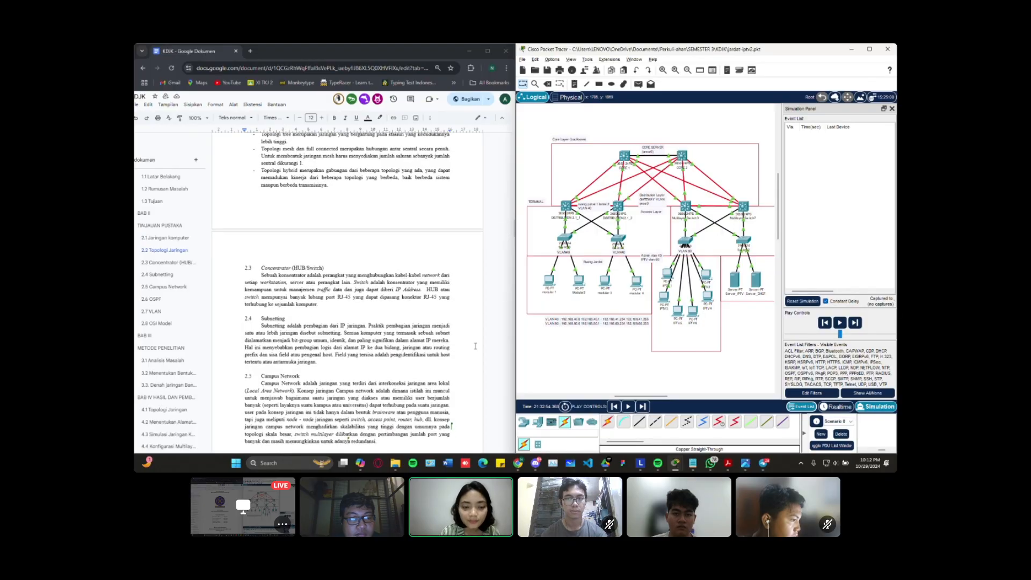
scroll(475, 346, down, 3)
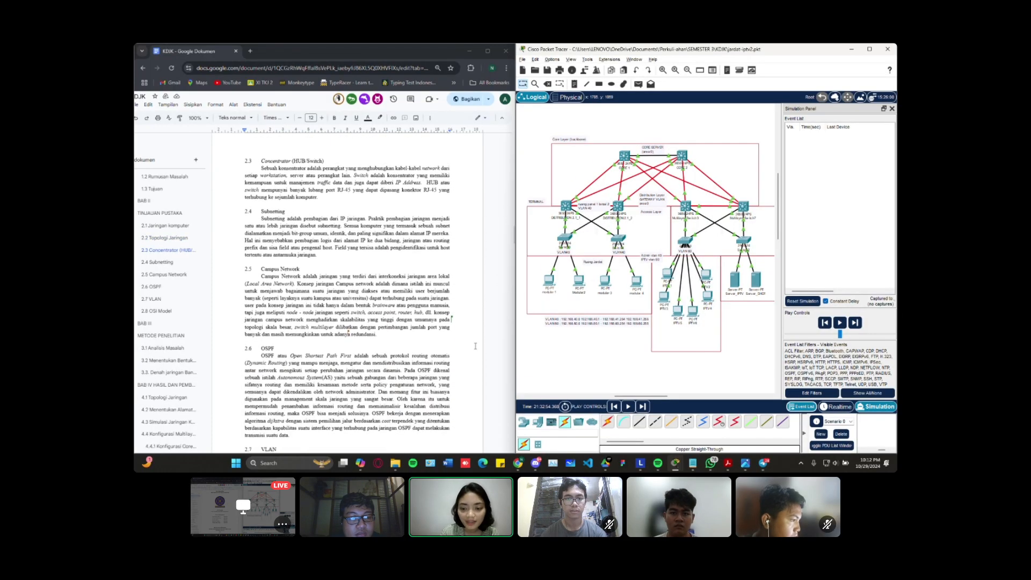
scroll(475, 346, down, 2)
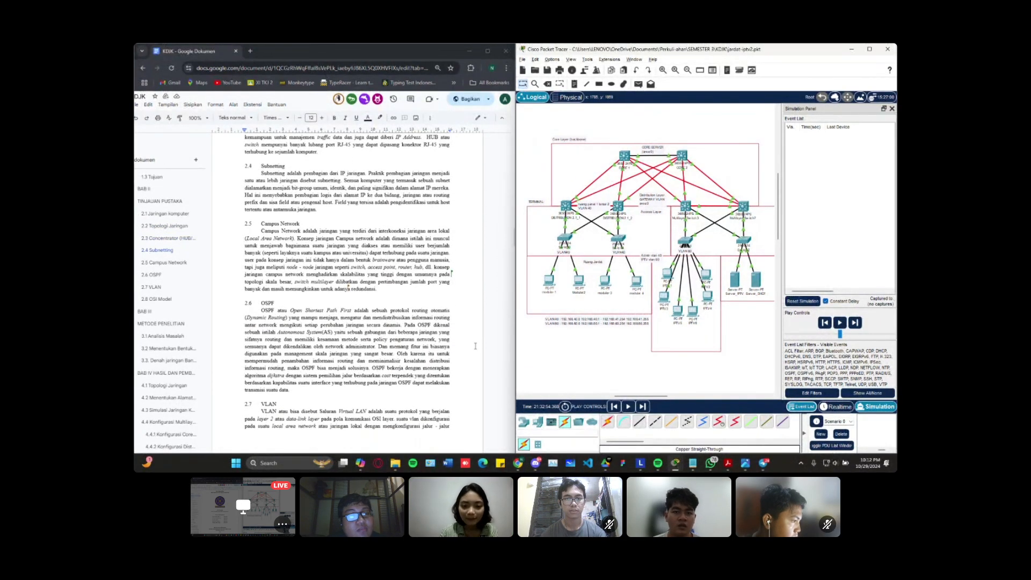
scroll(475, 346, down, 1)
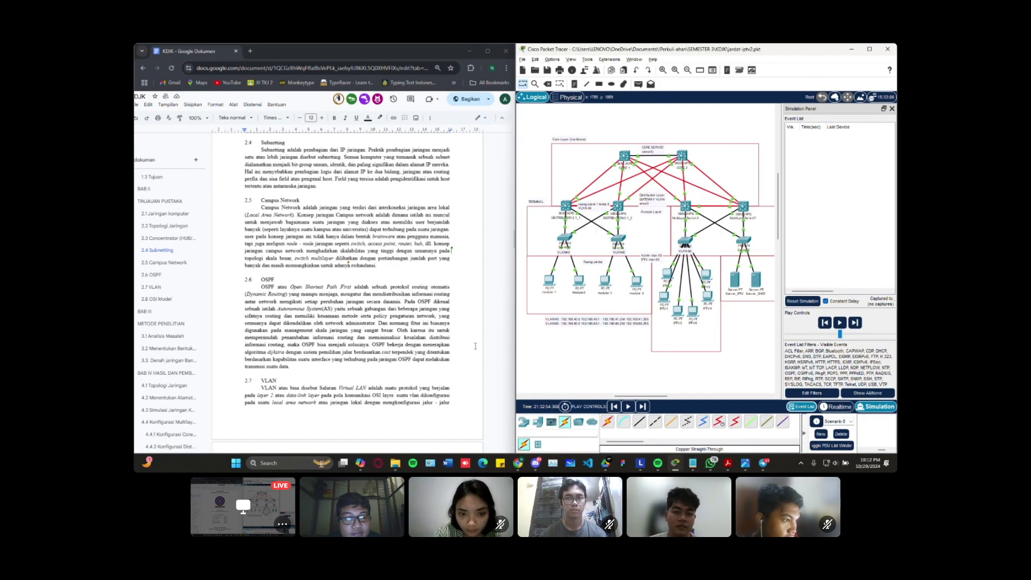
scroll(475, 345, down, 5)
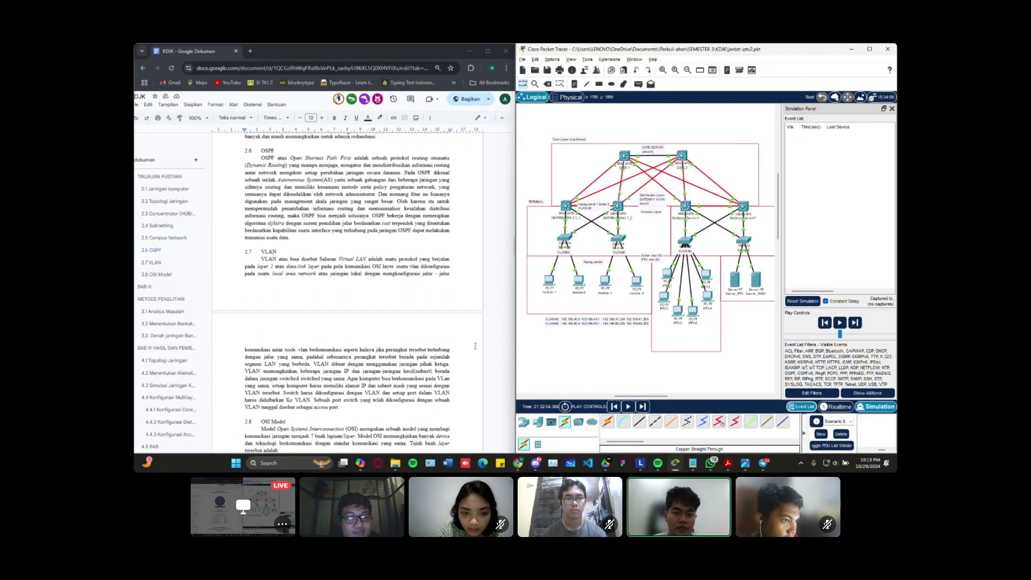
scroll(475, 346, down, 1)
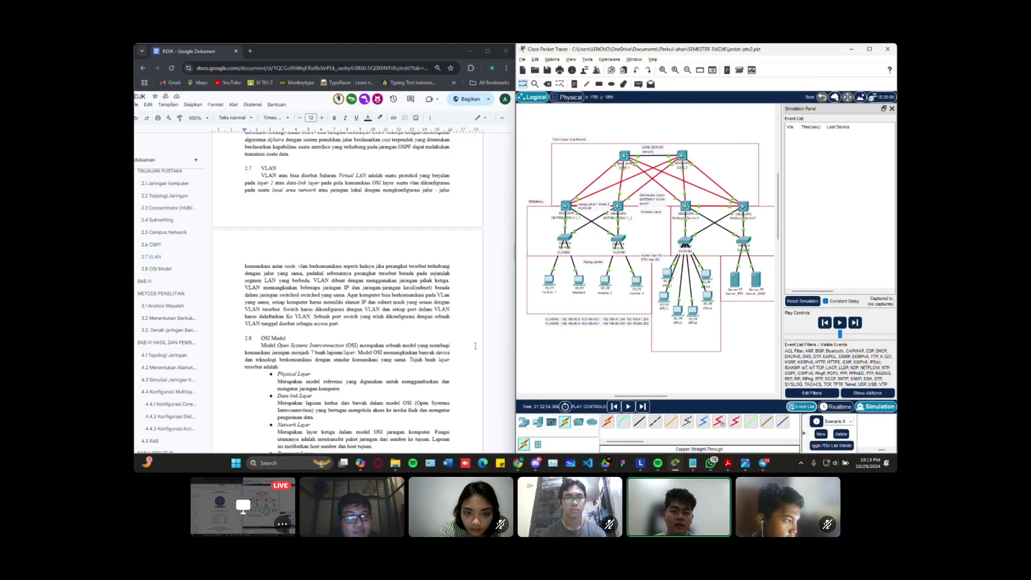
scroll(475, 346, down, 2)
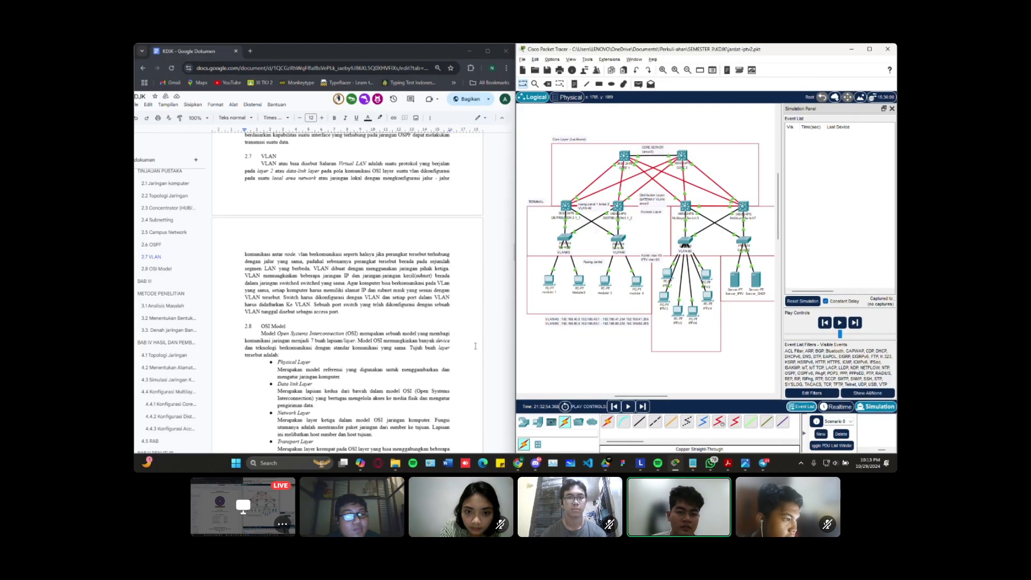
scroll(475, 345, down, 3)
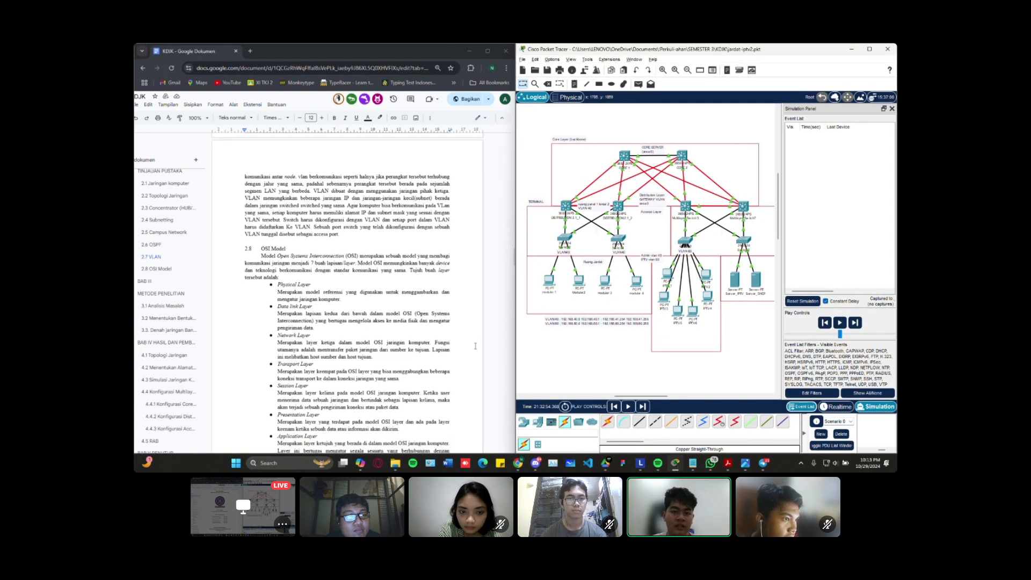
scroll(475, 346, down, 1)
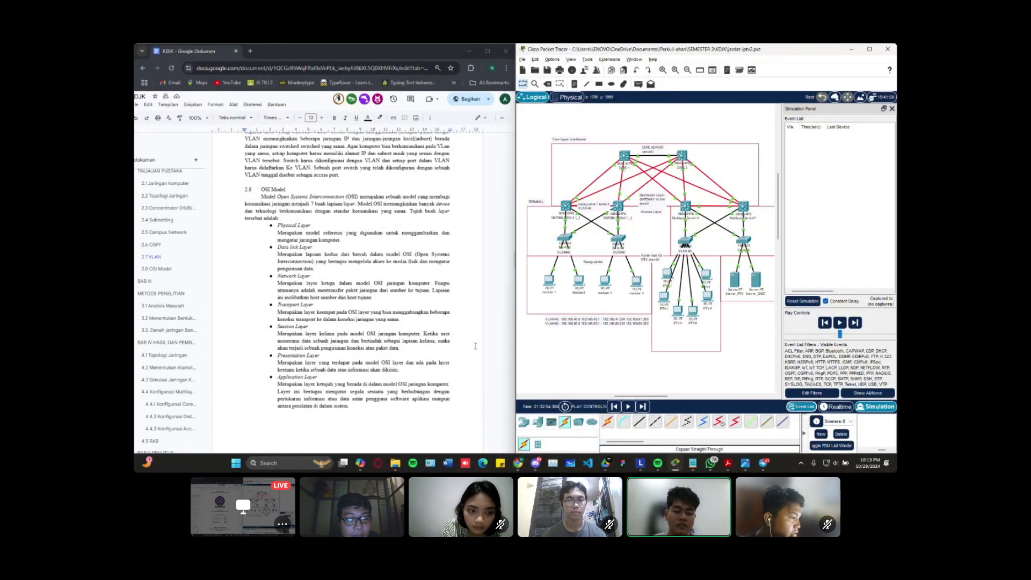
Go to BAB III Metode Penelitian and read the problem analysis and network form sections, 3.1 and 3.2
scroll(475, 346, down, 10)
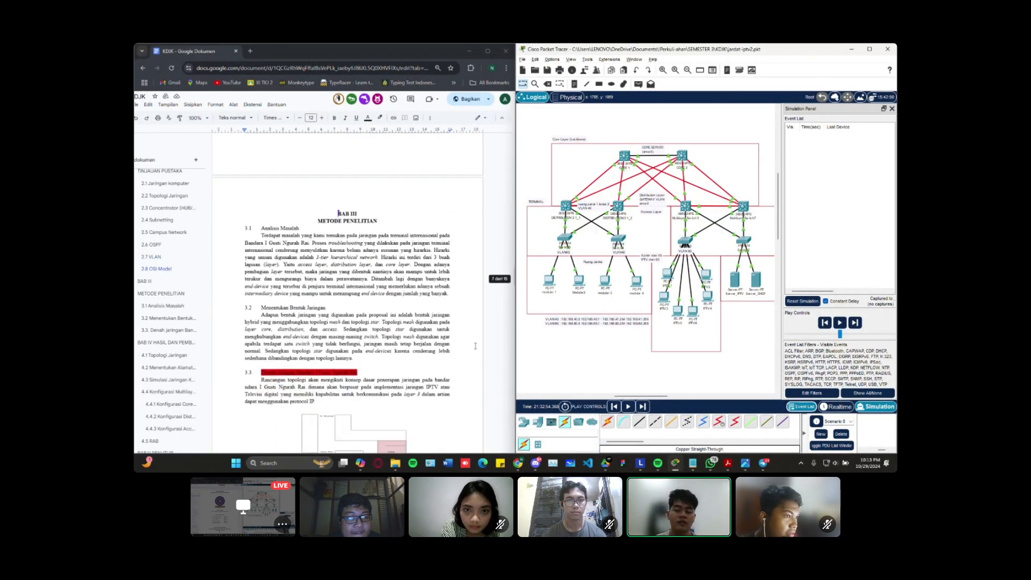
scroll(475, 346, down, 2)
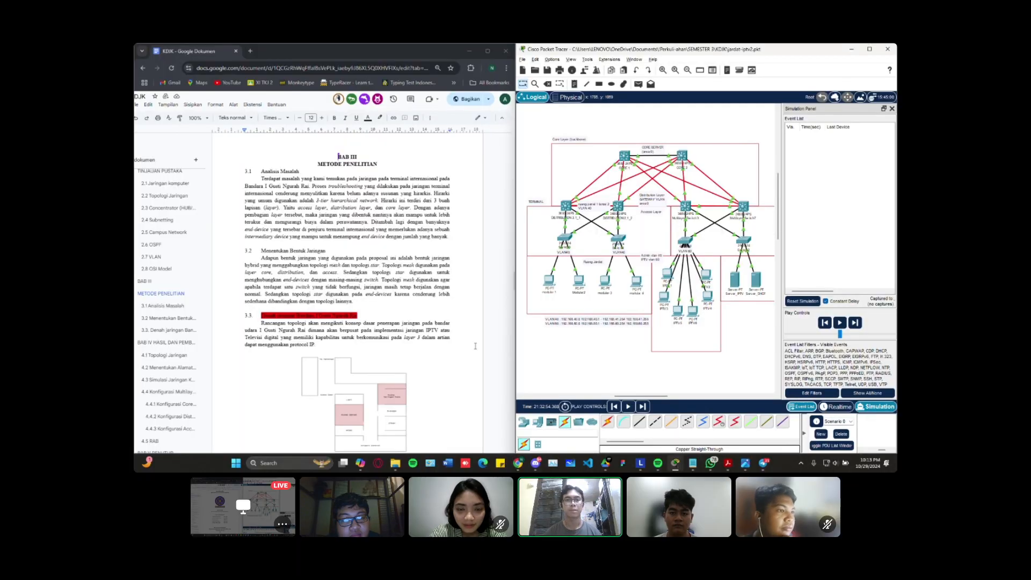
scroll(475, 346, down, 1)
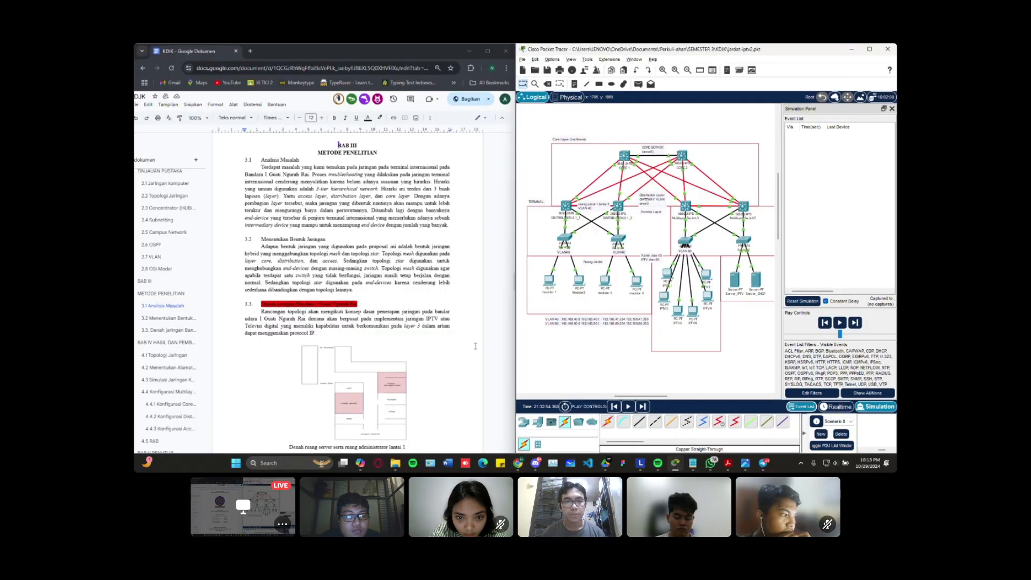
scroll(475, 346, down, 1)
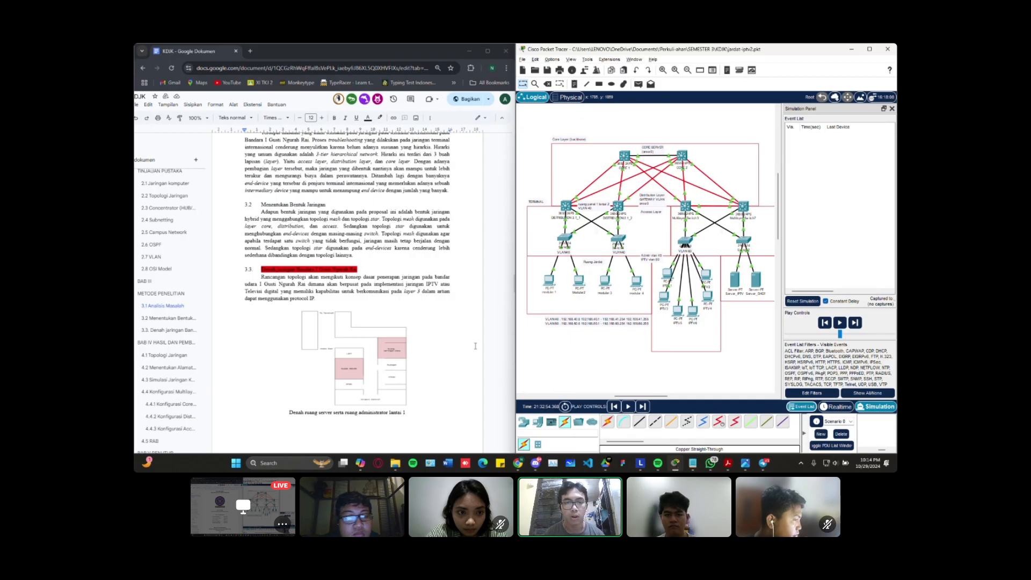
scroll(475, 346, down, 1)
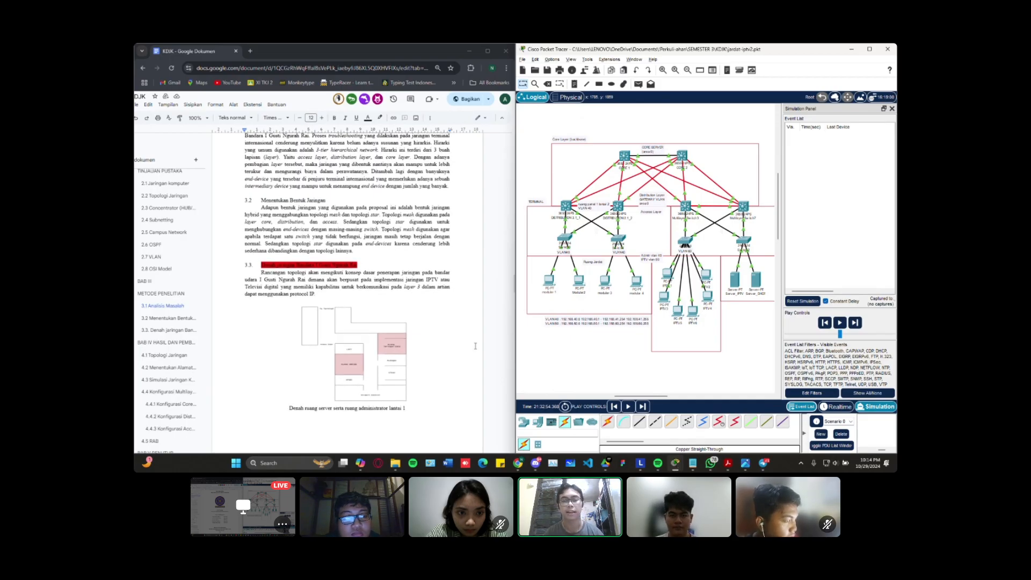
Examine the first-floor plan of the server and administrator rooms in section 3.3 up close
scroll(475, 346, down, 1)
scroll(475, 346, up, 3)
scroll(476, 345, left, 1)
scroll(475, 345, down, 1)
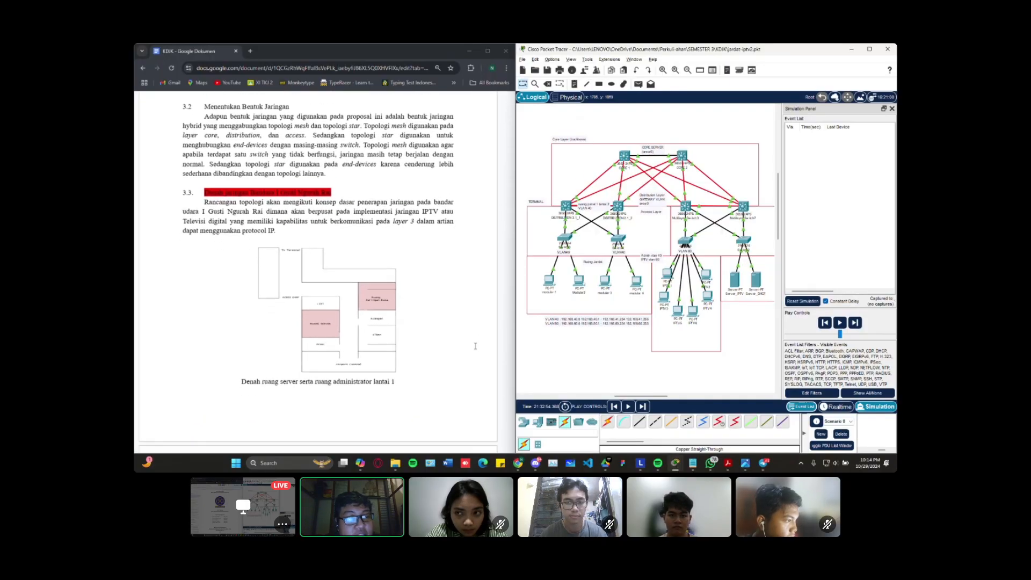
scroll(476, 346, left, 1)
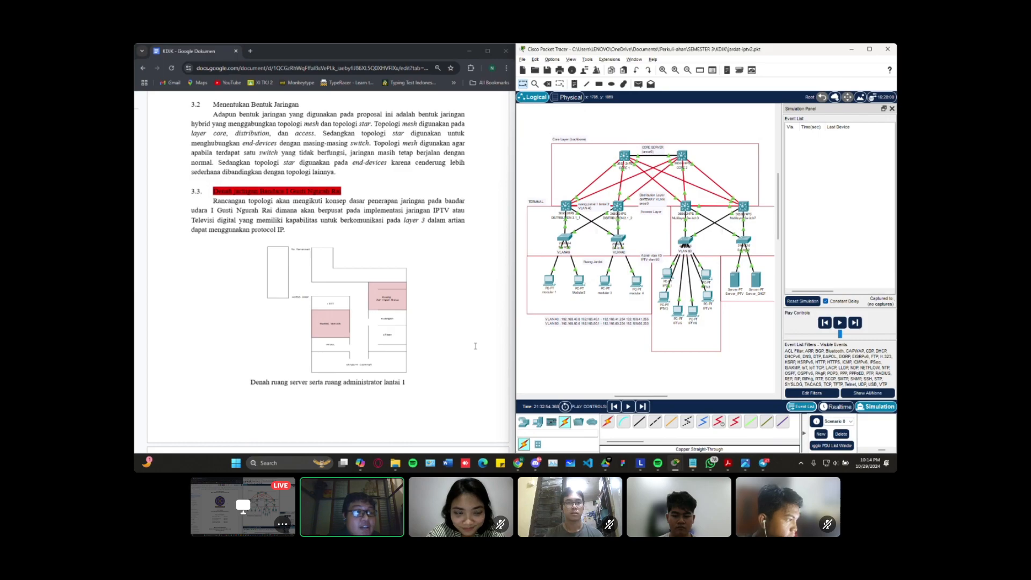
scroll(475, 345, down, 1)
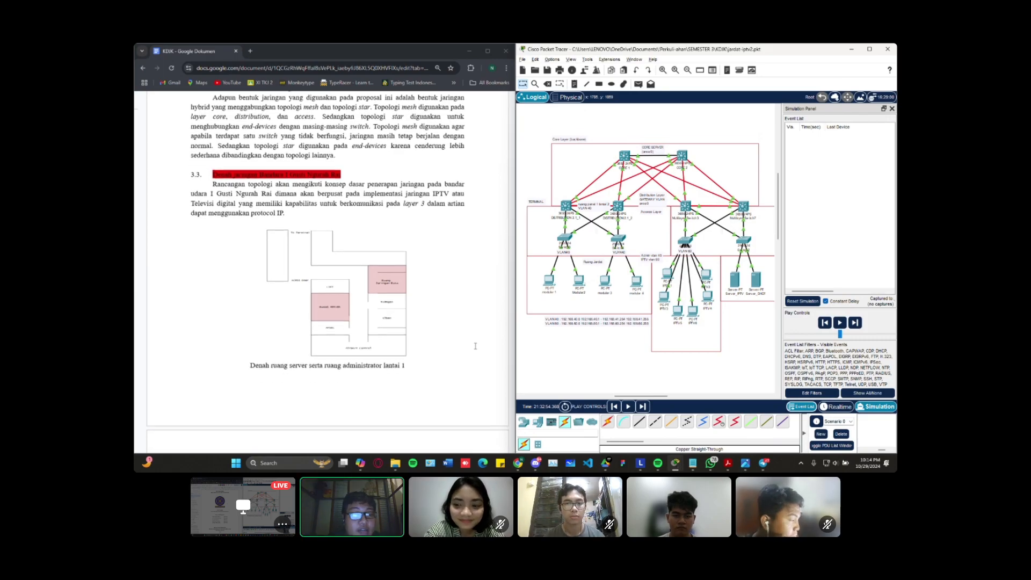
scroll(437, 313, up, 2)
scroll(436, 312, up, 3)
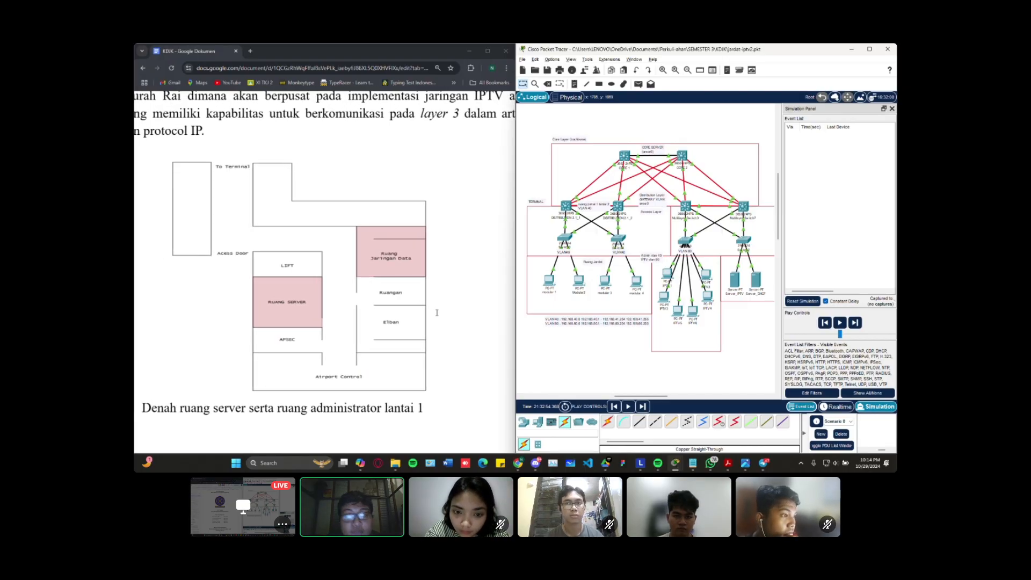
scroll(491, 302, down, 3)
scroll(490, 303, down, 5)
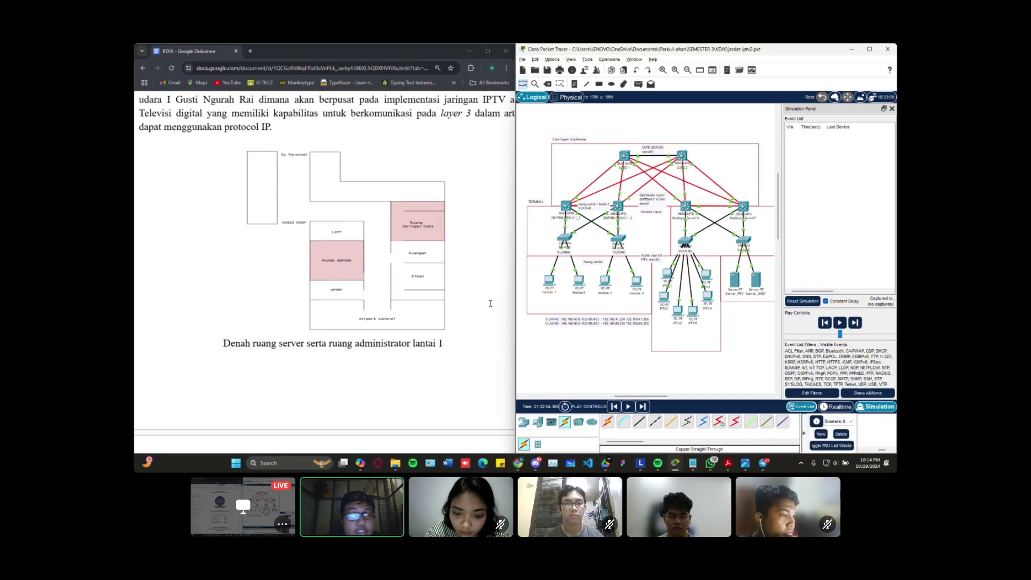
Read the server room and VLAN description, and examine the third-floor international terminal plan beneath it up close
scroll(490, 304, down, 5)
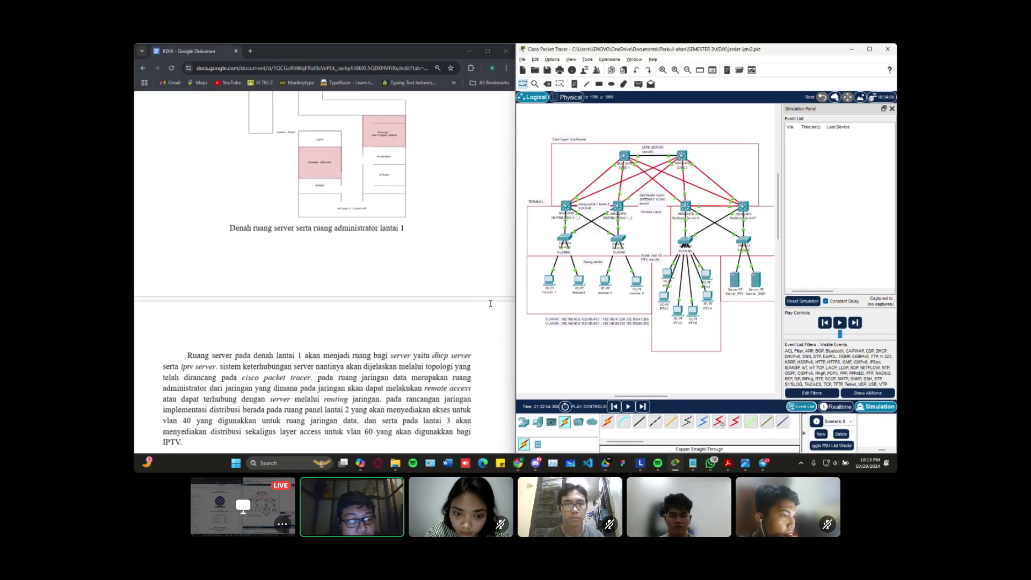
scroll(491, 304, up, 1)
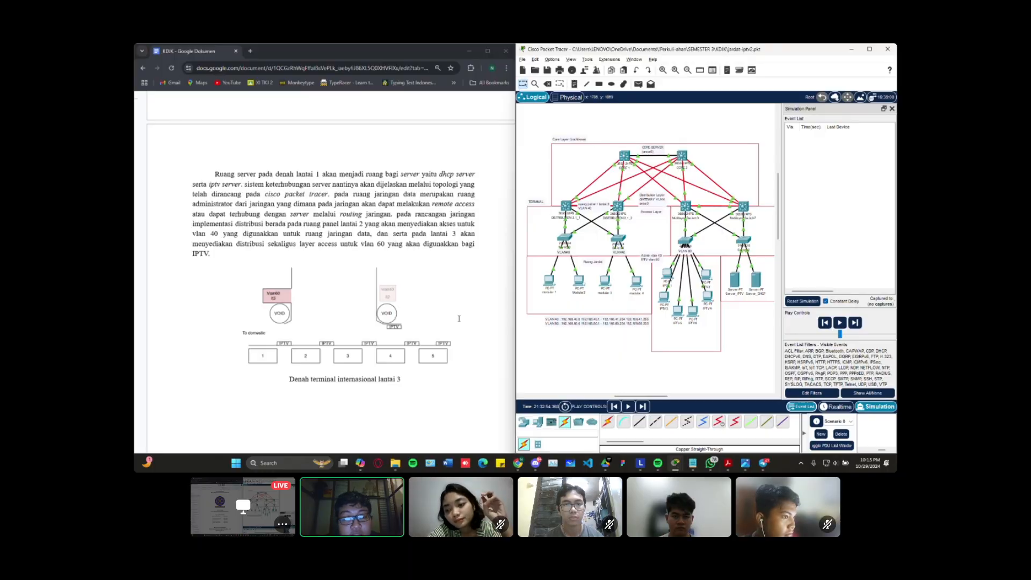
scroll(459, 319, up, 4)
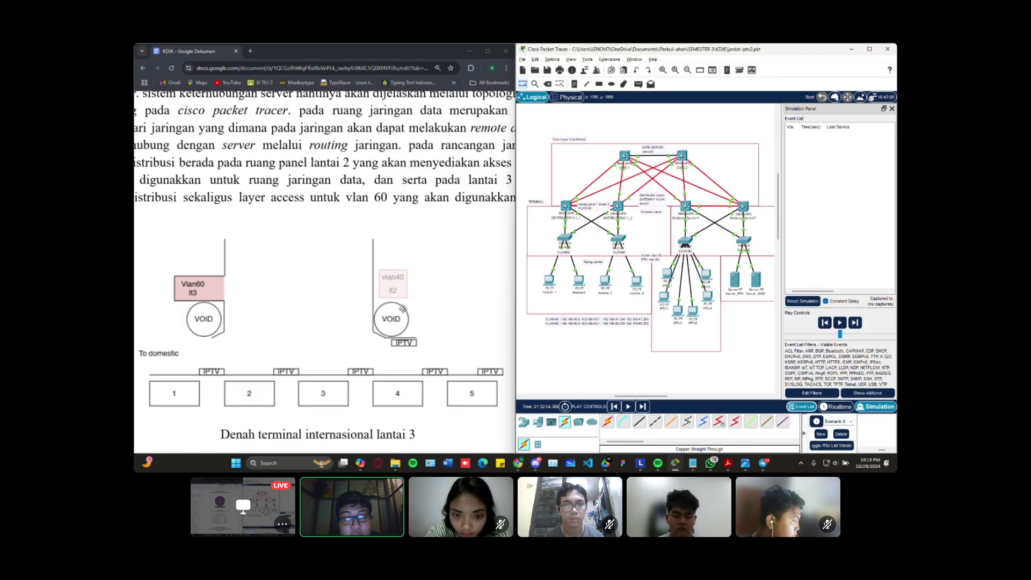
scroll(403, 309, down, 2)
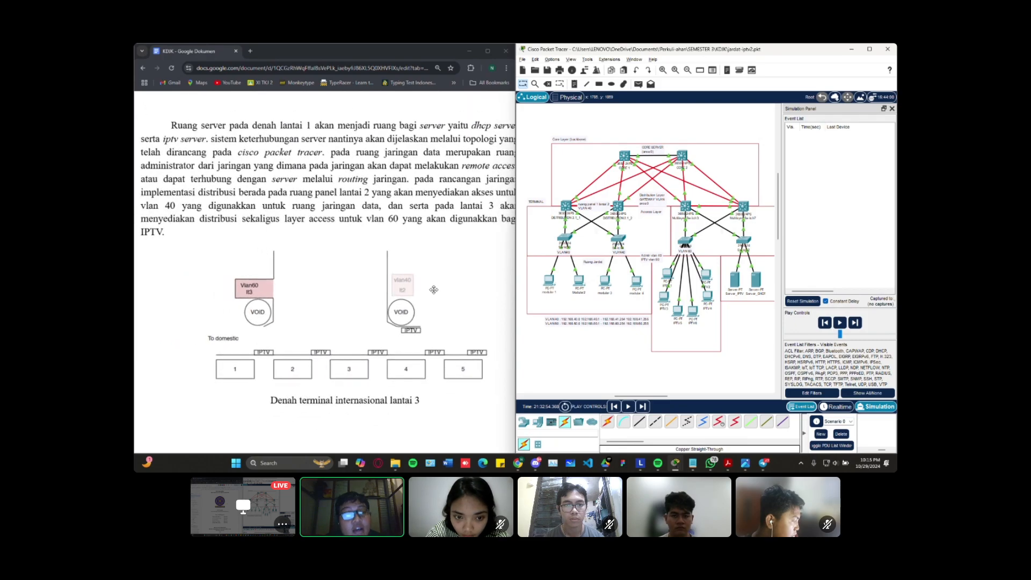
scroll(434, 289, down, 3)
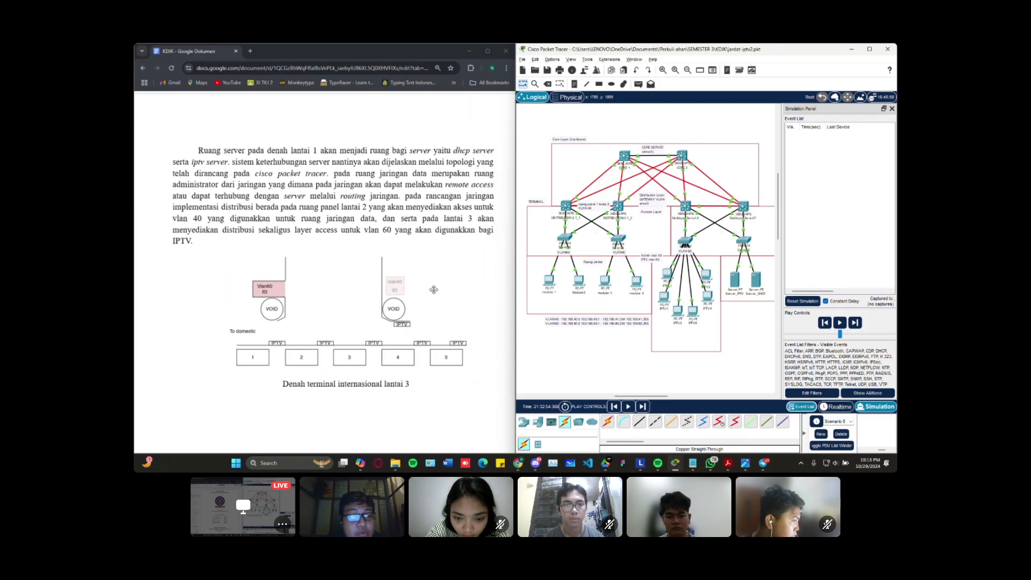
Go to BAB IV Hasil dan Pembahasan and view the network topology and IP address sections, 4.1 and 4.2
scroll(434, 289, down, 4)
scroll(434, 290, down, 5)
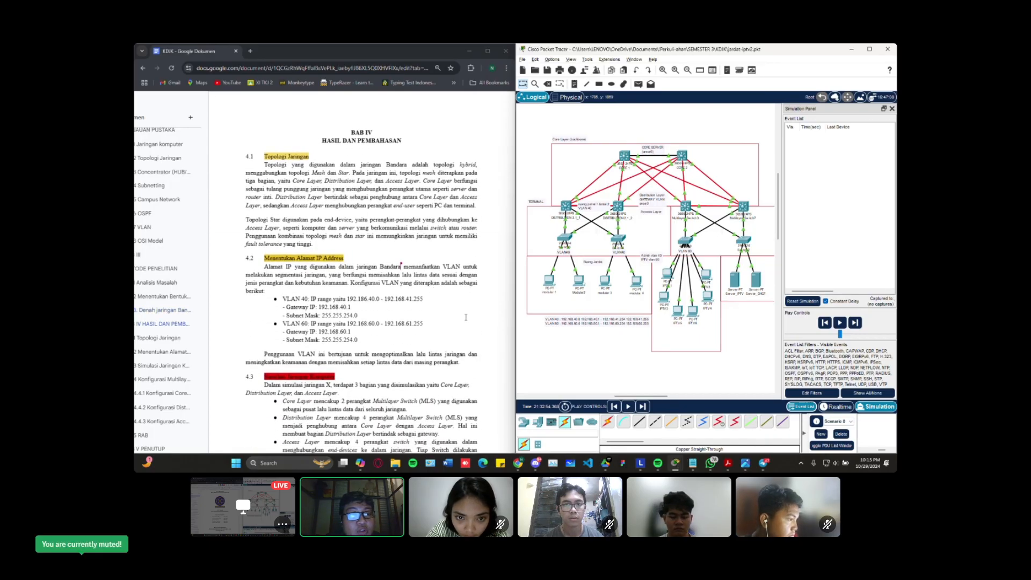
scroll(497, 331, down, 1)
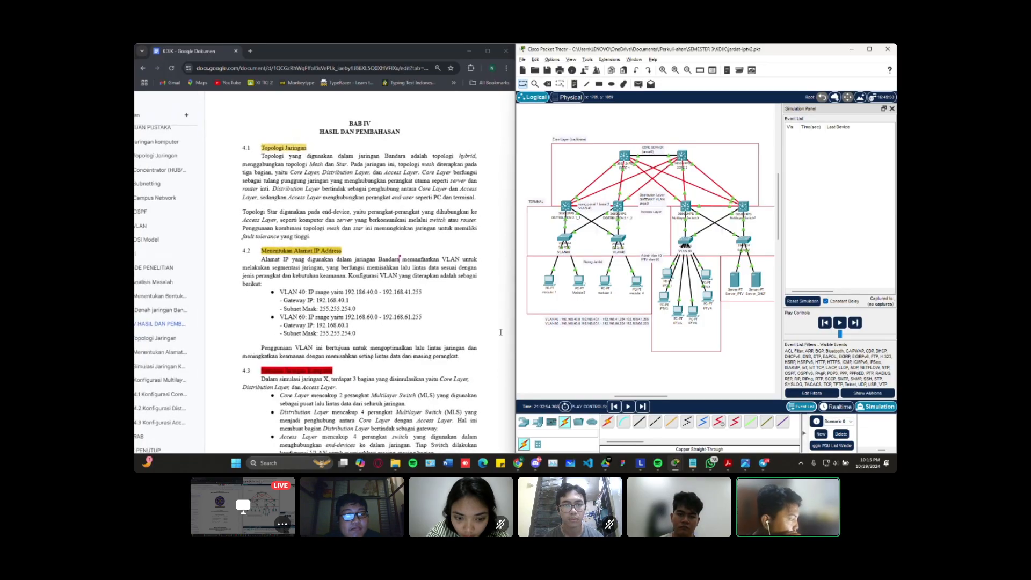
Read the VLAN addressing in section 4.2 and the three-layer network simulation description in section 4.3
scroll(501, 331, down, 1)
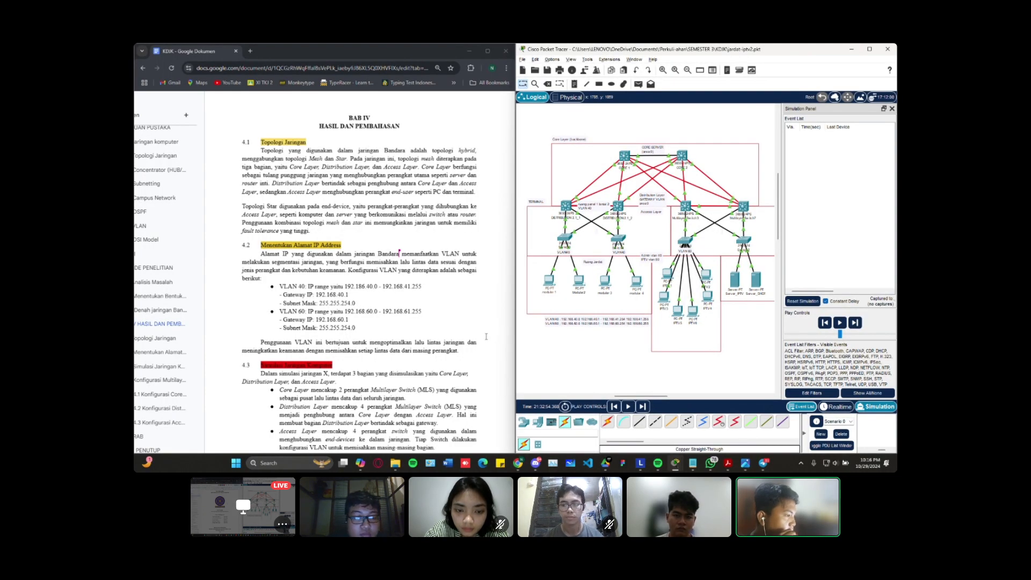
scroll(487, 337, down, 1)
scroll(488, 336, down, 2)
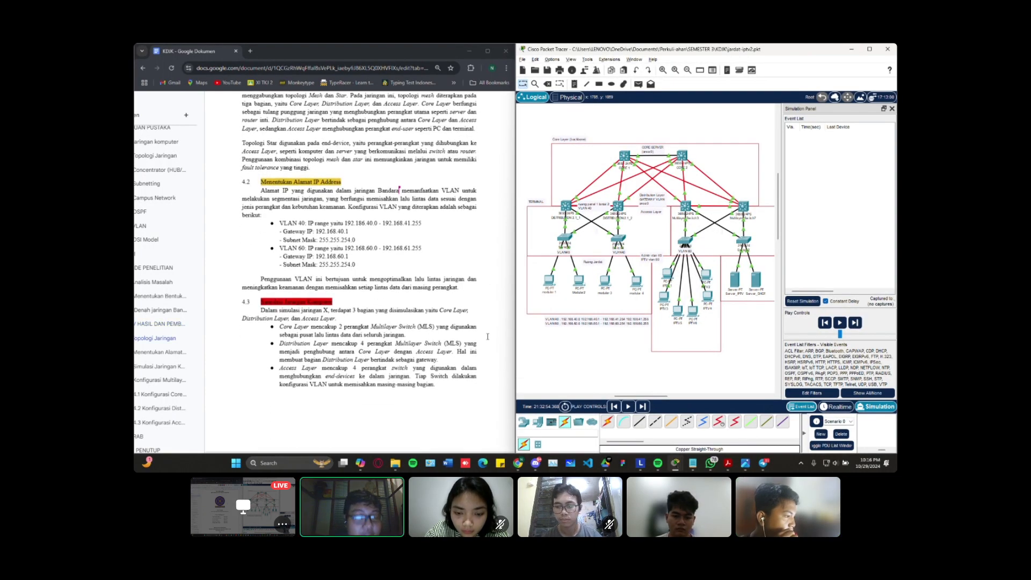
scroll(487, 337, up, 2)
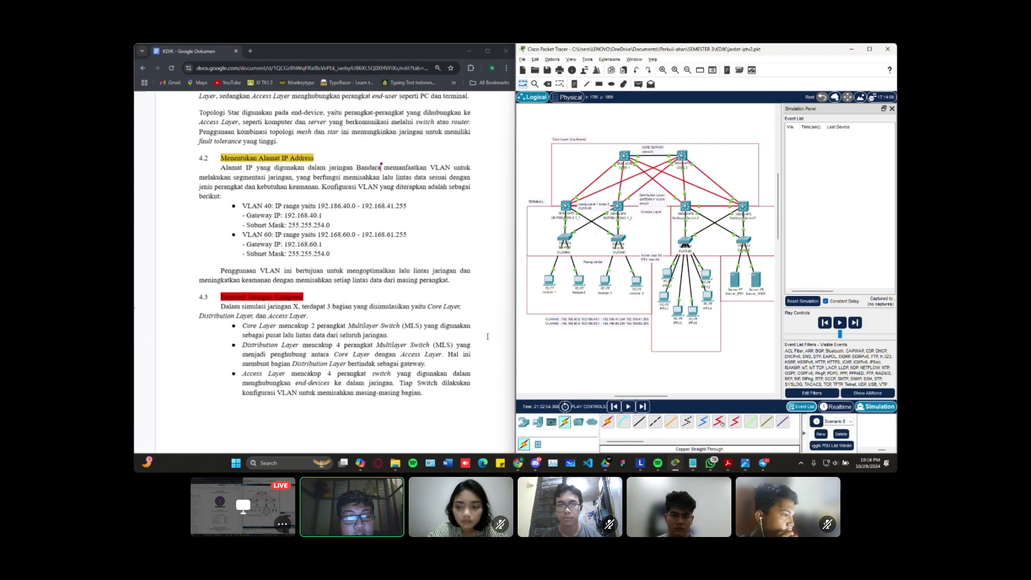
scroll(487, 337, down, 1)
scroll(488, 336, up, 1)
scroll(488, 336, down, 2)
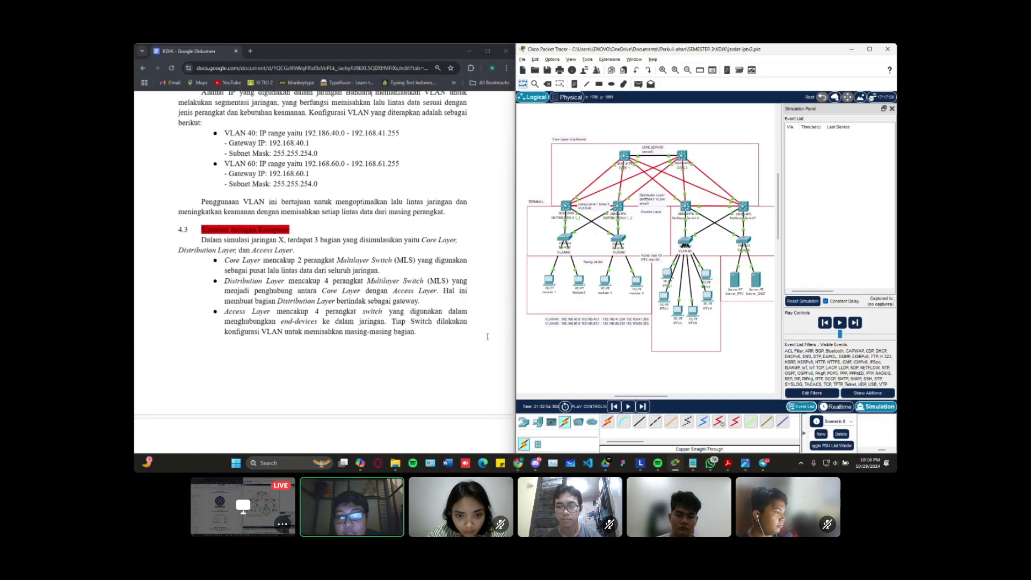
Go to section 4.4 on multilayer switch configuration and read through 4.4.1 Konfigurasi Core Layer, including its diagram and OSPF explanation
scroll(487, 337, down, 5)
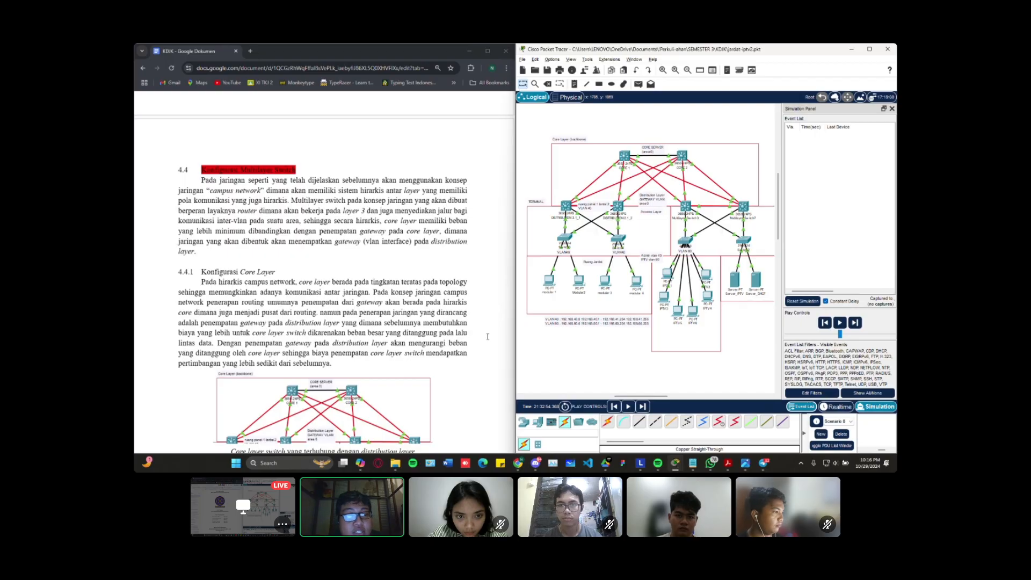
scroll(488, 336, down, 1)
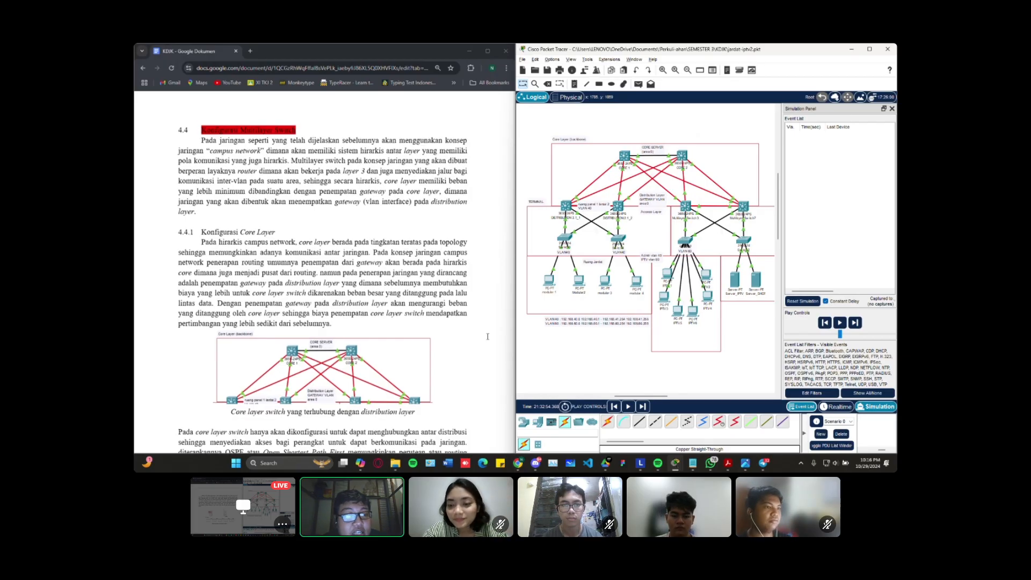
scroll(488, 336, down, 1)
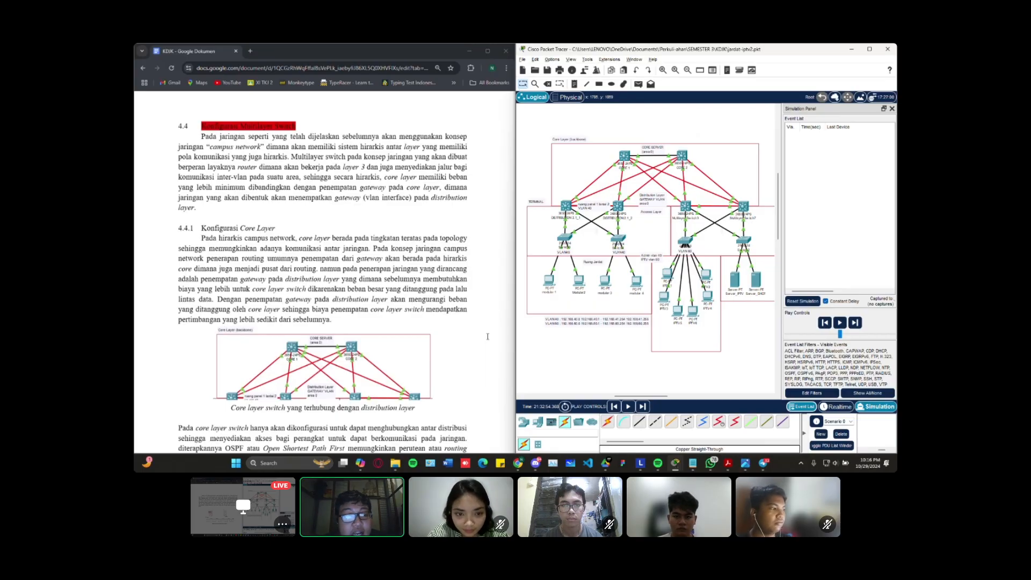
scroll(487, 336, down, 1)
scroll(488, 337, down, 1)
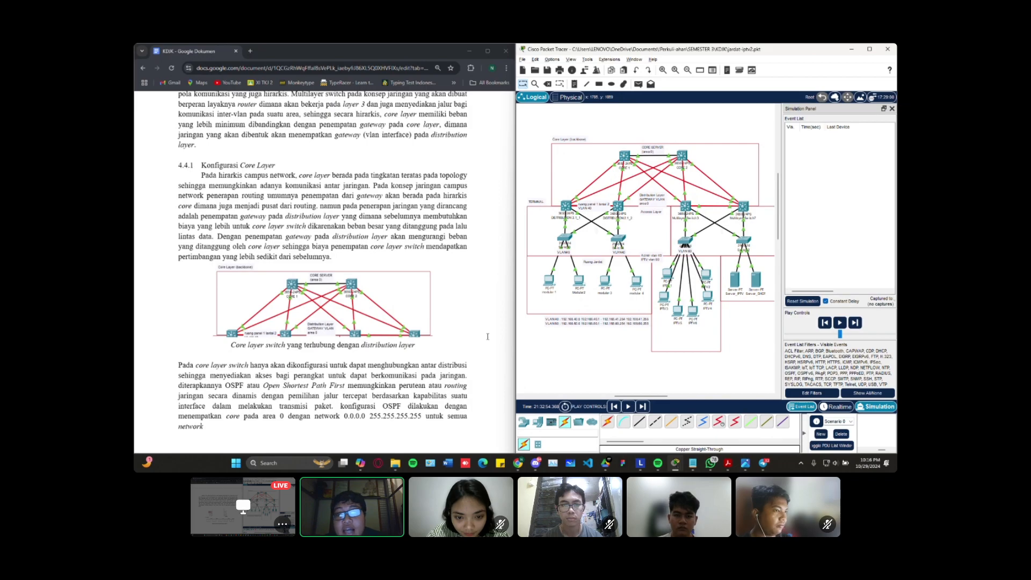
scroll(487, 336, down, 1)
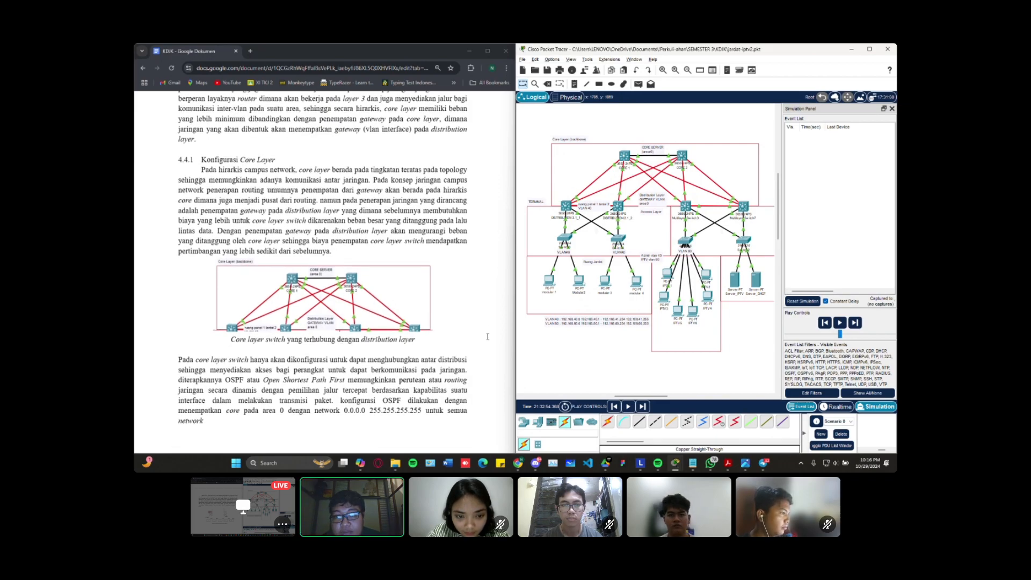
scroll(488, 336, down, 3)
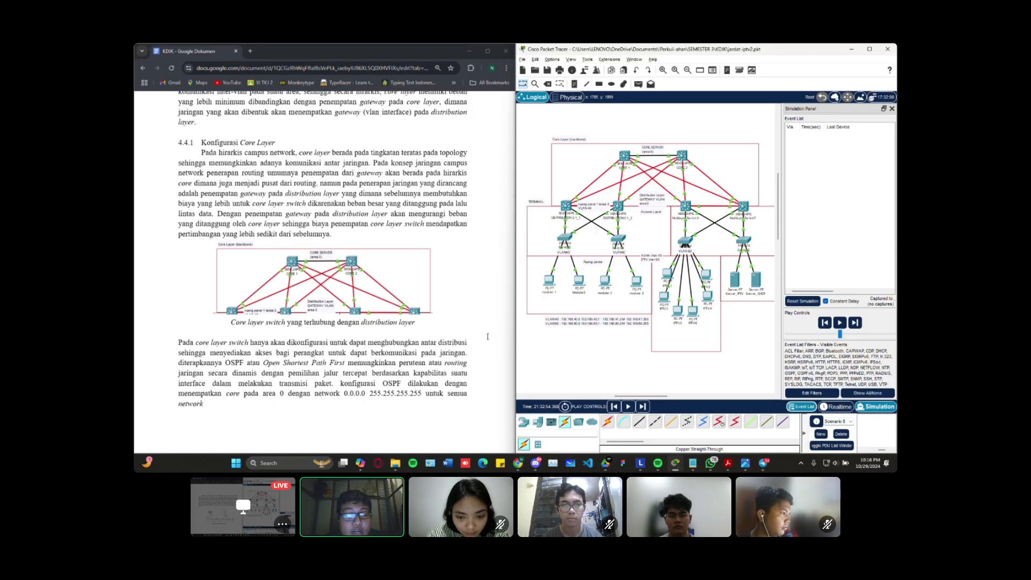
scroll(488, 336, down, 2)
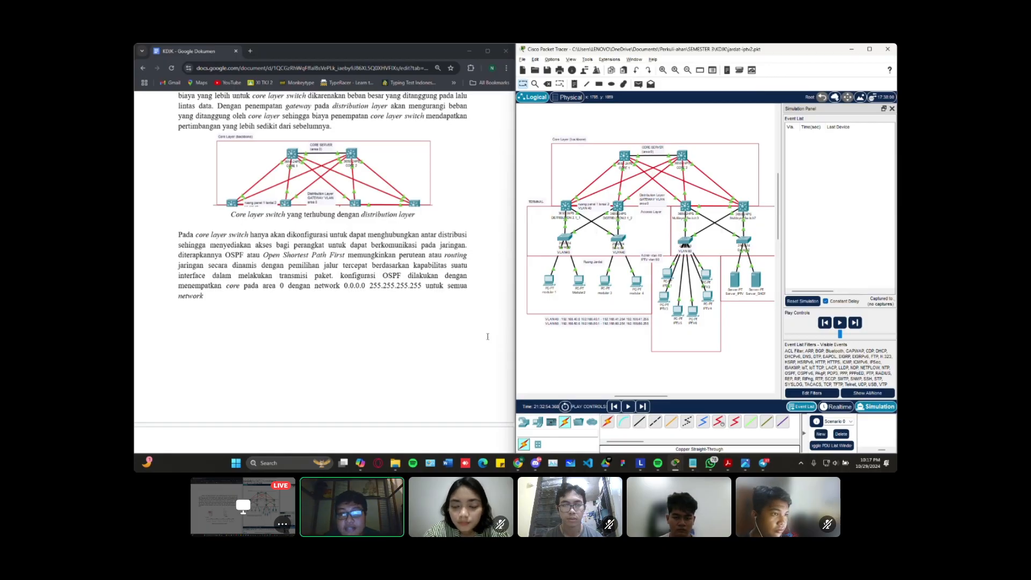
scroll(487, 337, down, 1)
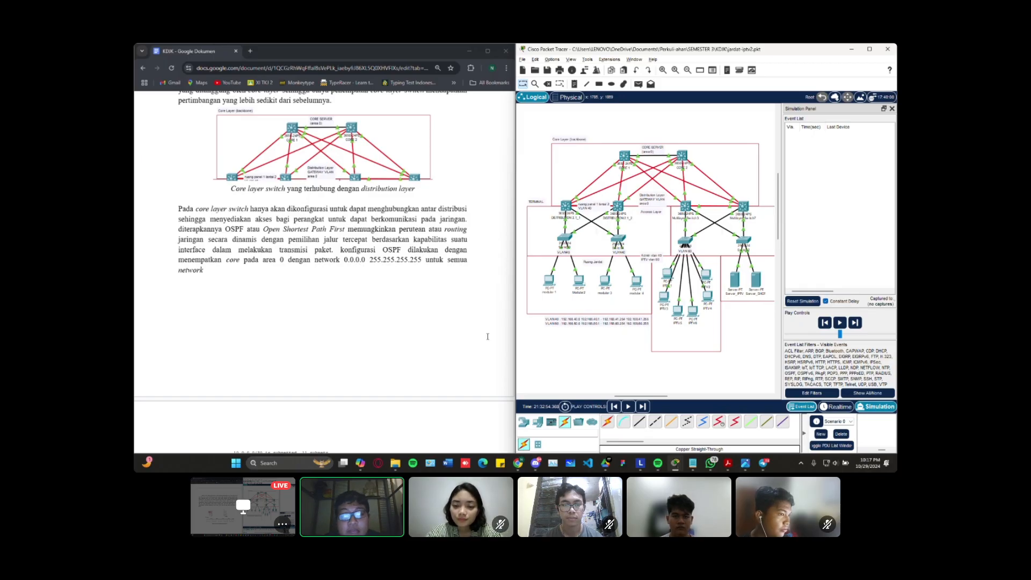
Examine the core layer switch routing table, then section 4.4.2 Konfigurasi Distribution Layer through to its own routing table
scroll(488, 337, down, 8)
scroll(406, 306, up, 2)
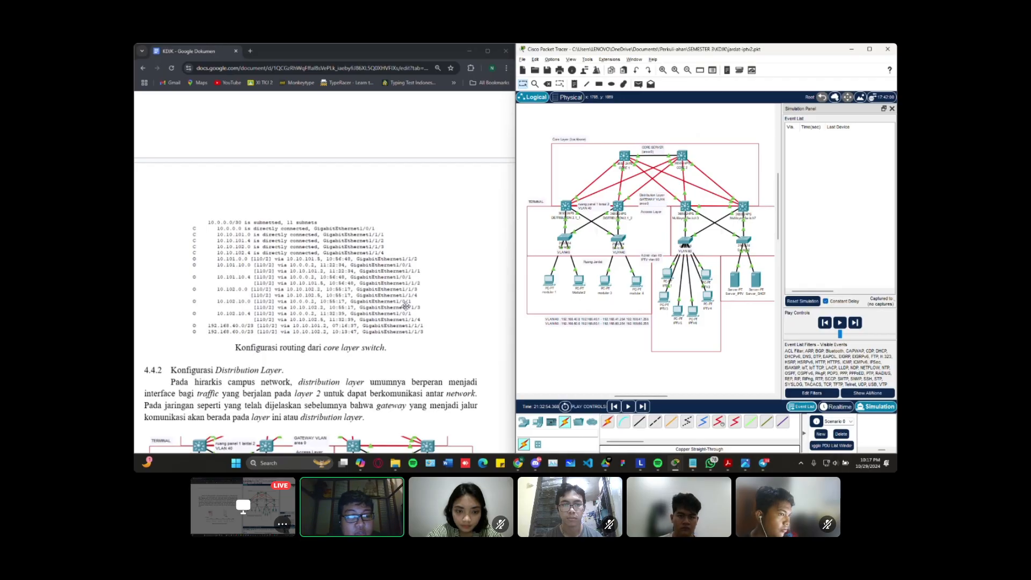
scroll(406, 307, down, 1)
scroll(406, 306, down, 5)
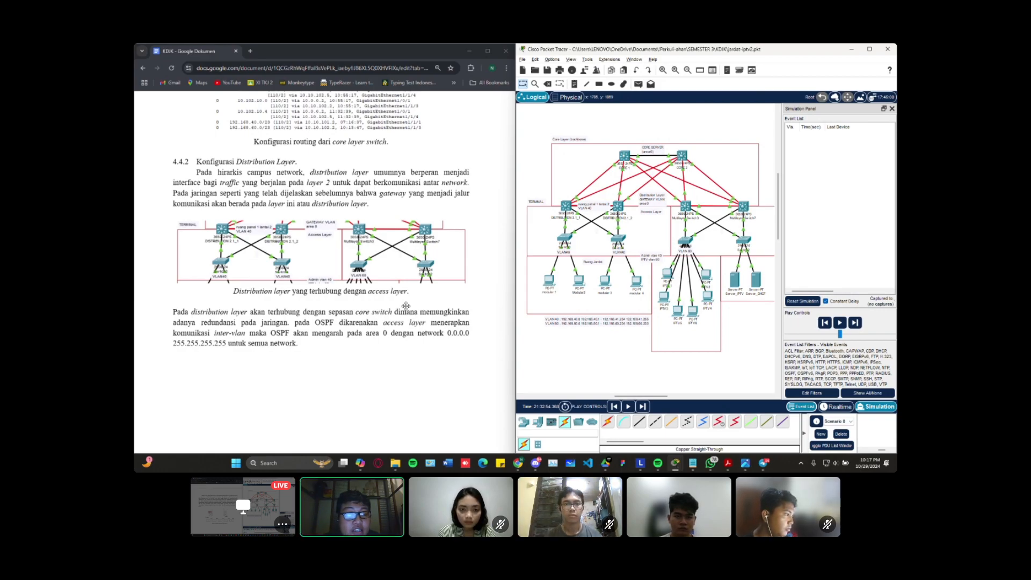
scroll(406, 306, down, 1)
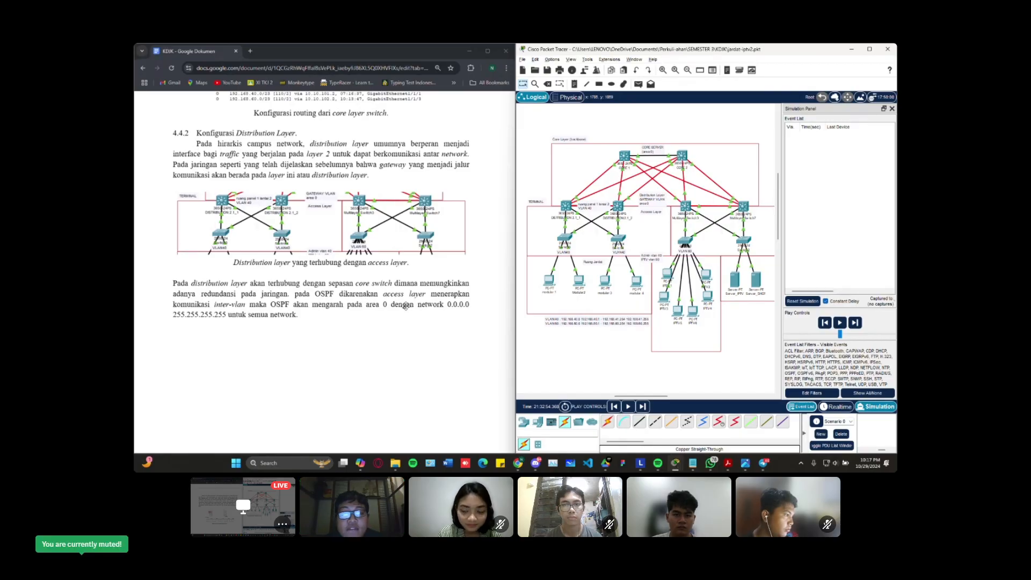
scroll(406, 306, down, 2)
scroll(406, 306, down, 8)
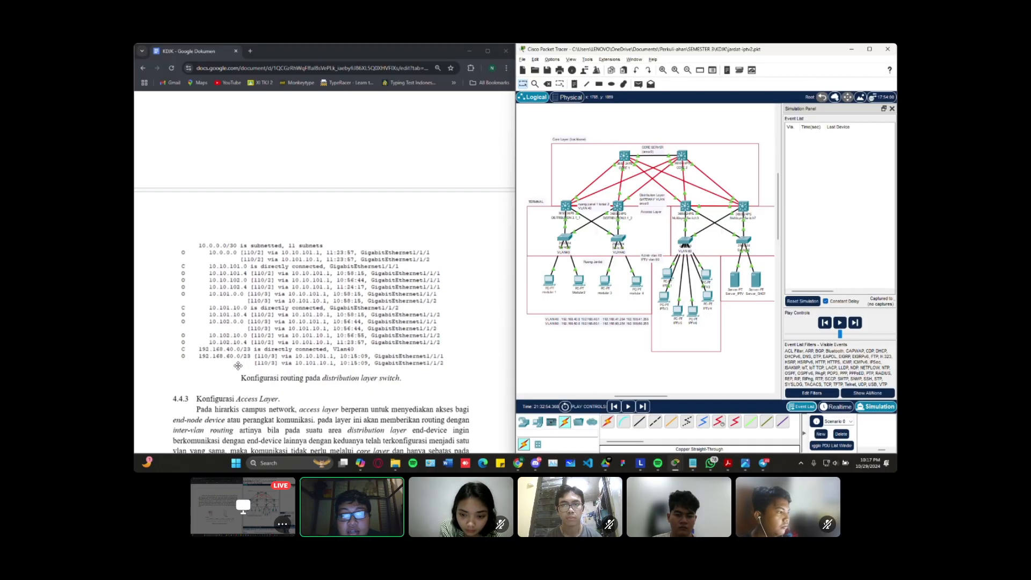
Read section 4.4.3 Konfigurasi Access Layer with its end-devices diagram, down to the start of section 4.5 RAB
scroll(238, 365, down, 1)
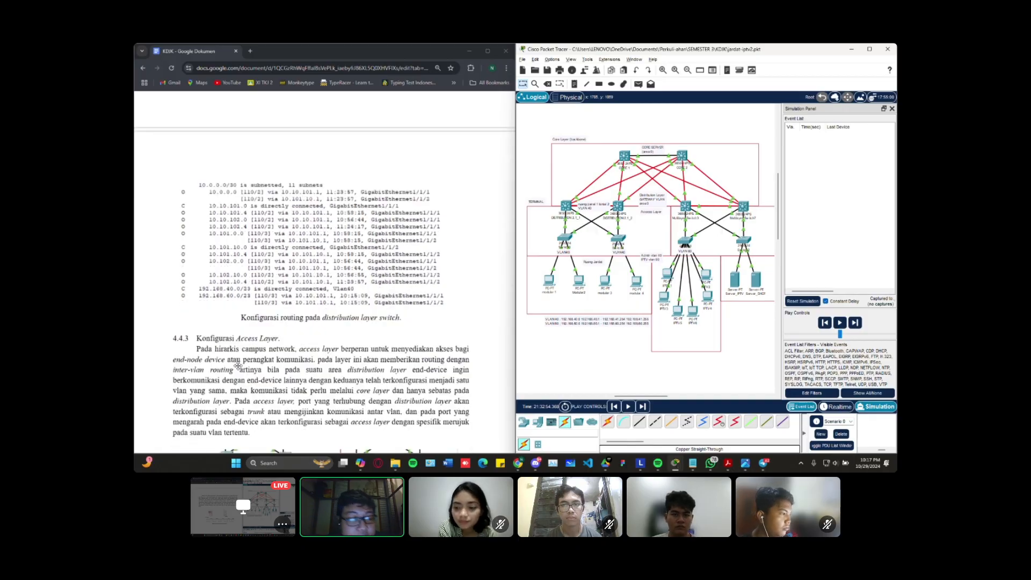
scroll(238, 365, down, 3)
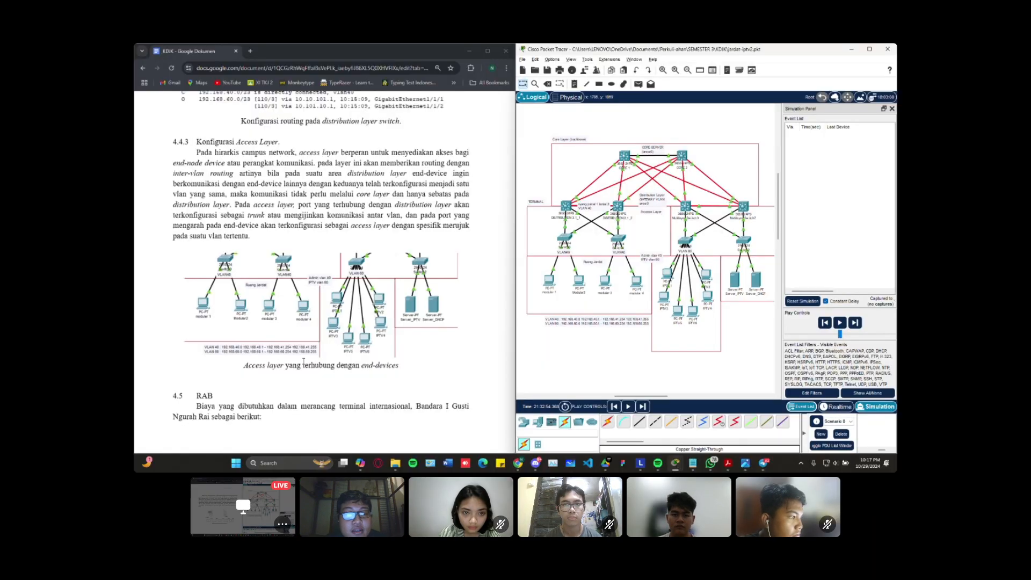
scroll(304, 361, down, 1)
scroll(303, 362, down, 1)
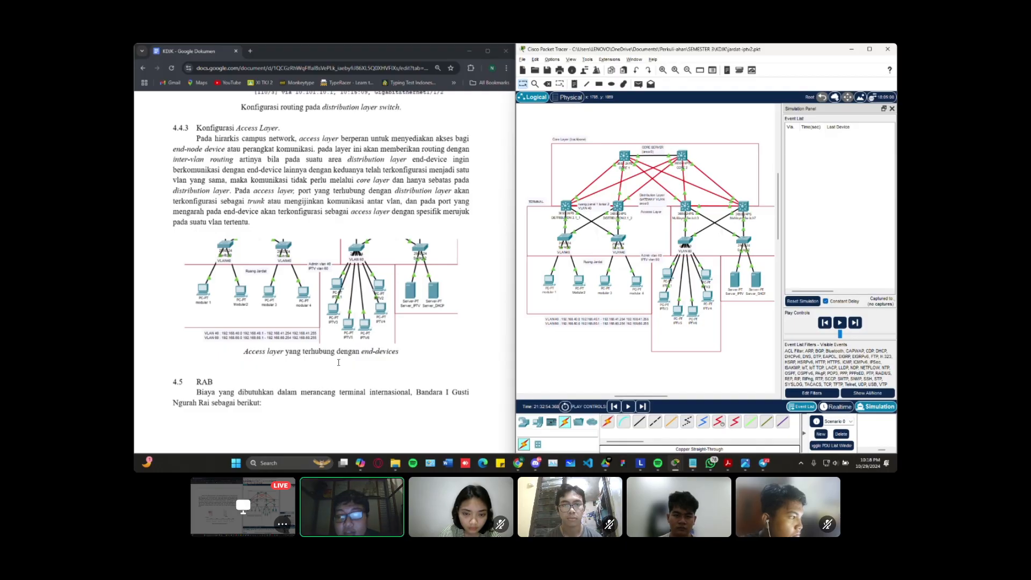
scroll(392, 360, down, 3)
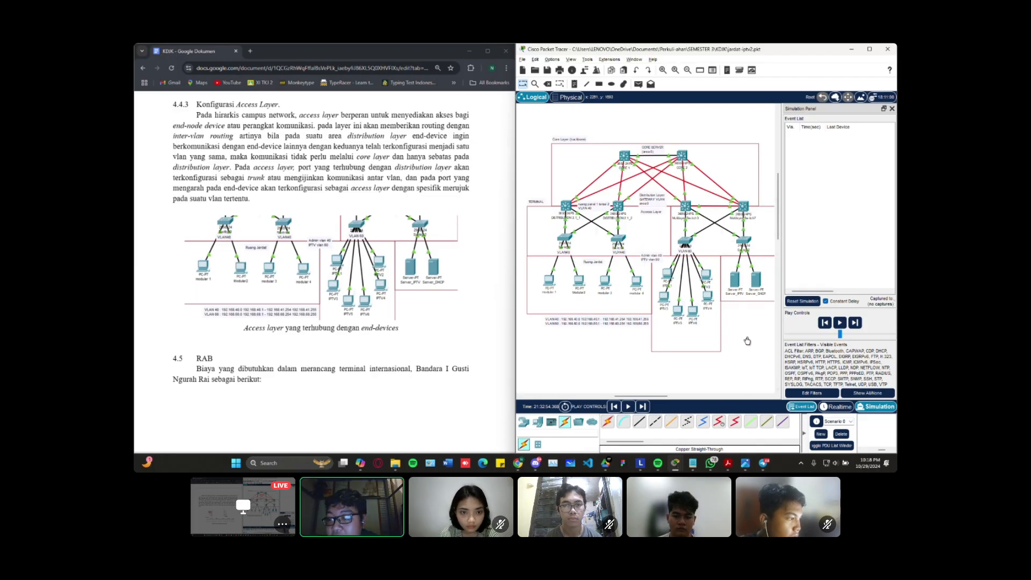
In the Packet Tracer topology, add a simple PDU from PC Modular2 to PC modular 3
scroll(733, 340, right, 2)
scroll(734, 340, left, 1)
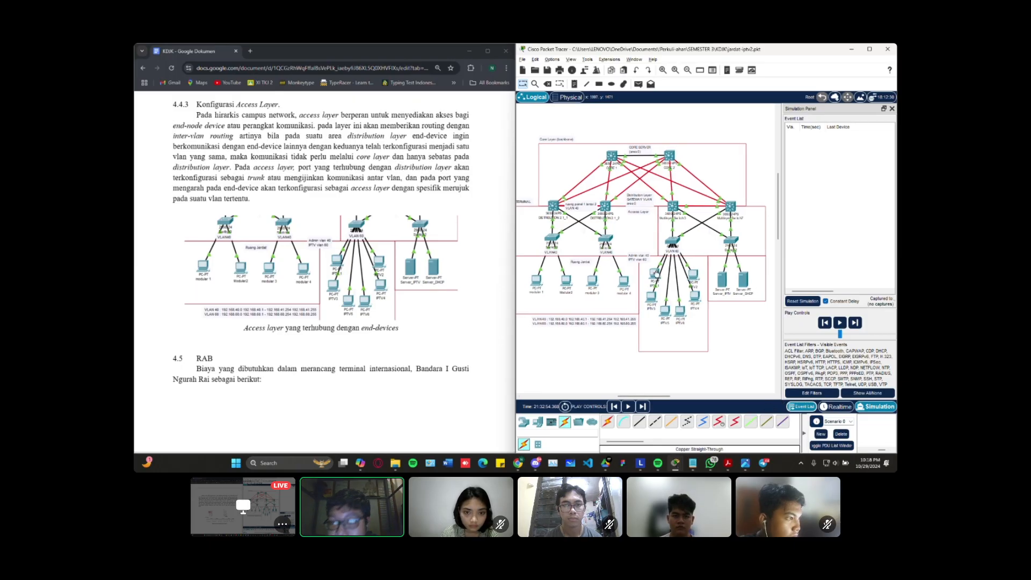
click(638, 84)
click(565, 280)
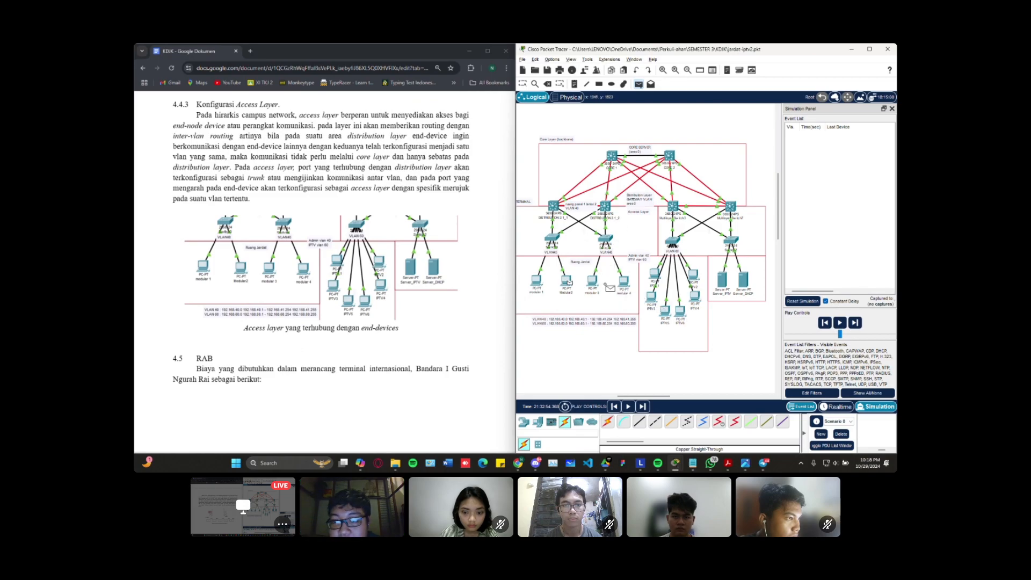
click(592, 283)
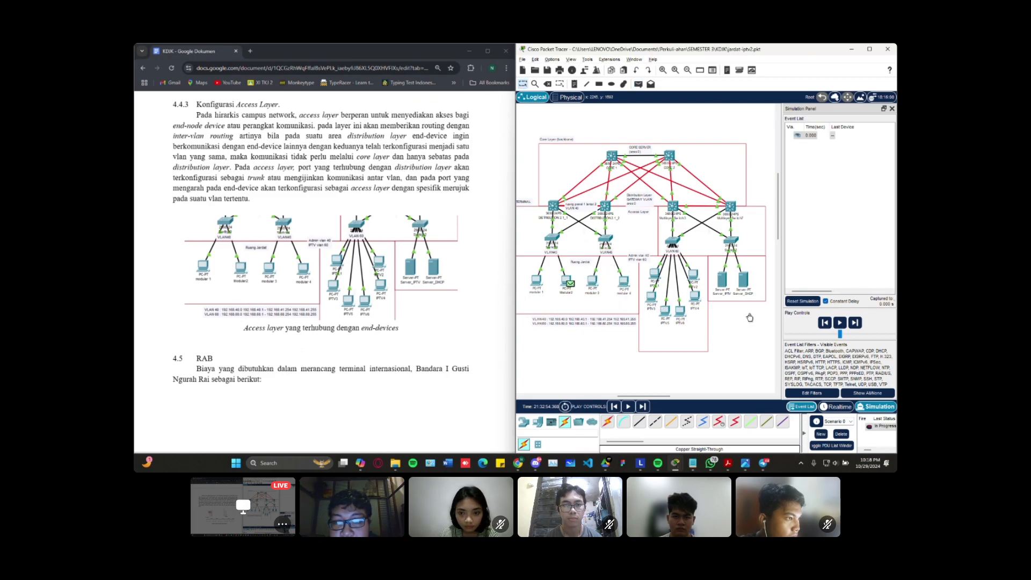
Step the simulation forward event by event to follow the PDU from Modular2 to modular 3 and back
click(855, 322)
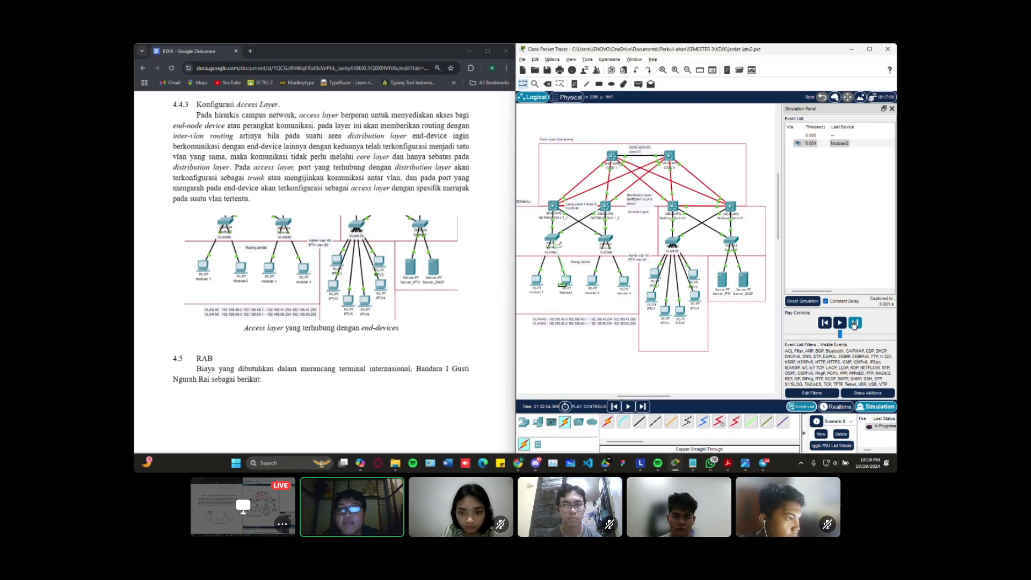
click(854, 323)
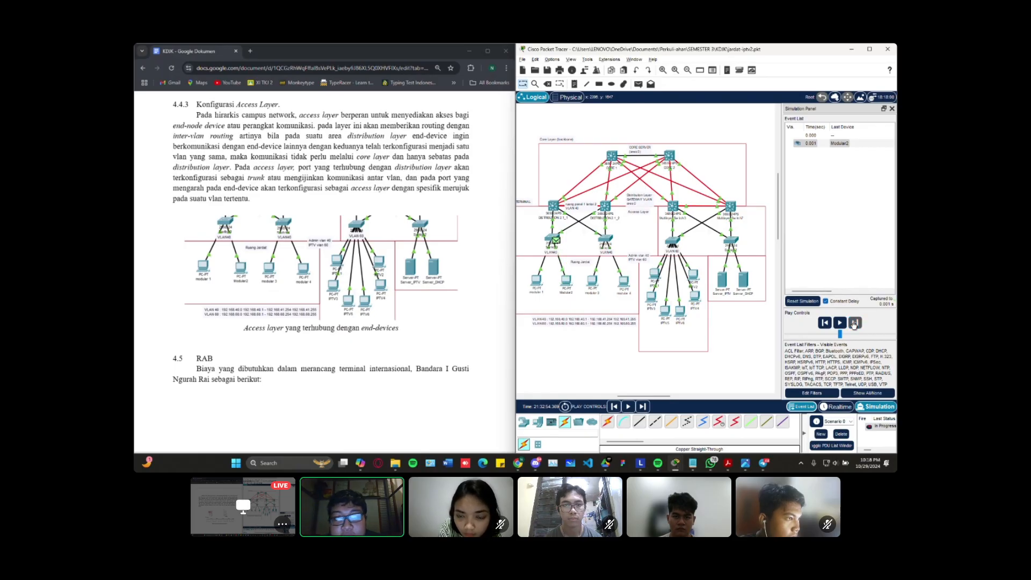
click(855, 323)
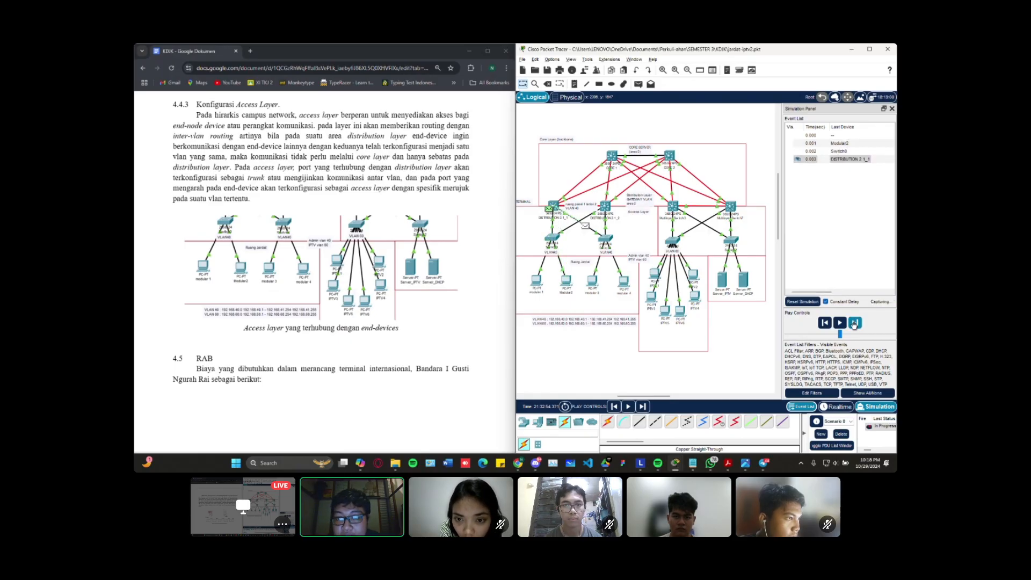
click(854, 323)
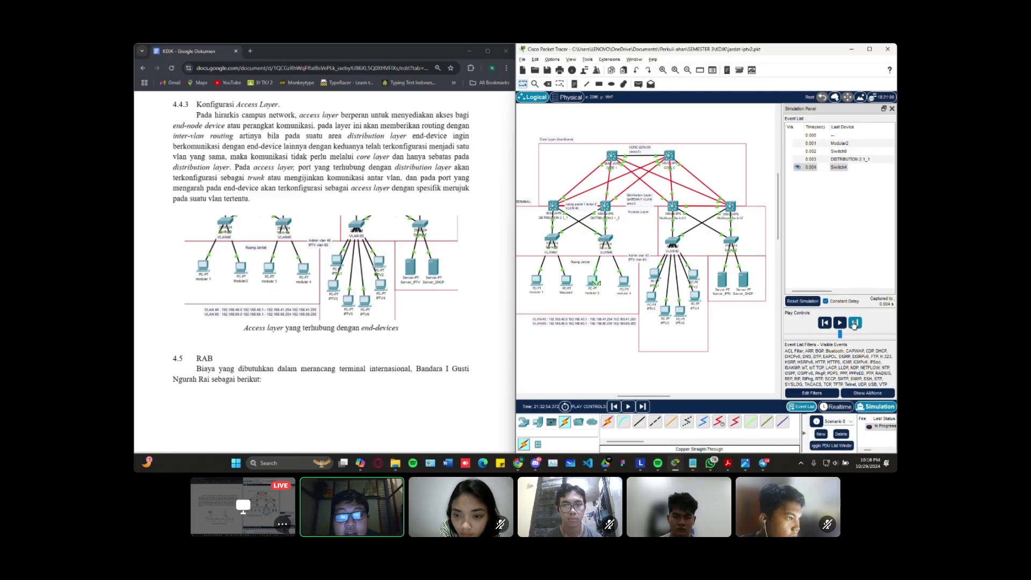
click(855, 323)
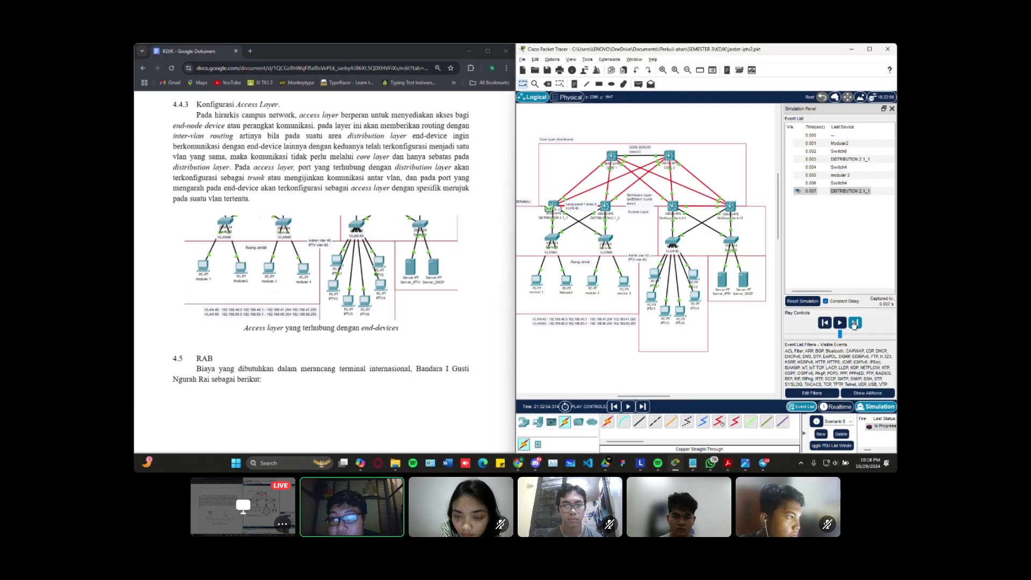
click(854, 323)
click(854, 323)
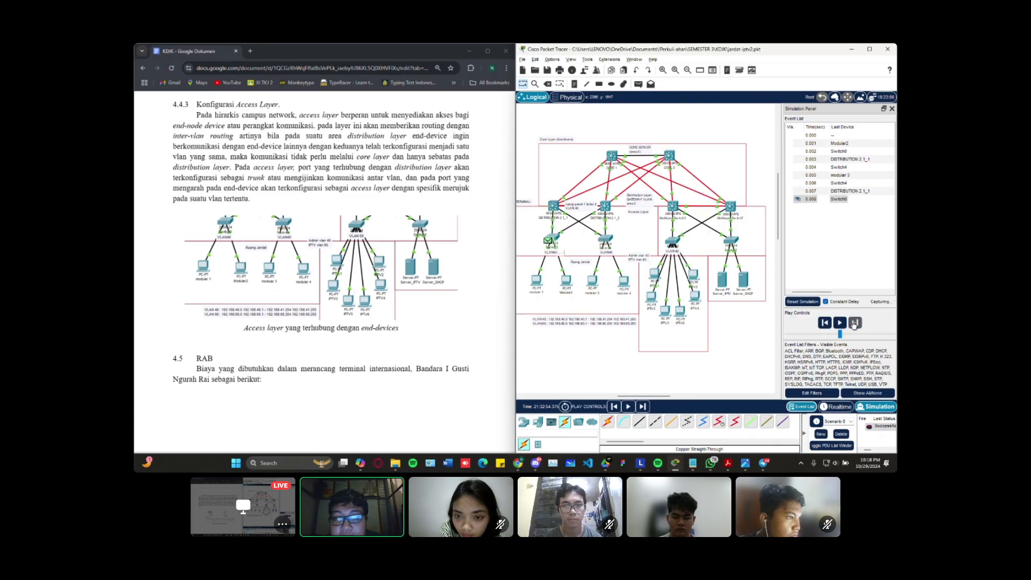
Reset the simulation and delete the PDU between Modular2 and modular 3 from the scenario
click(802, 302)
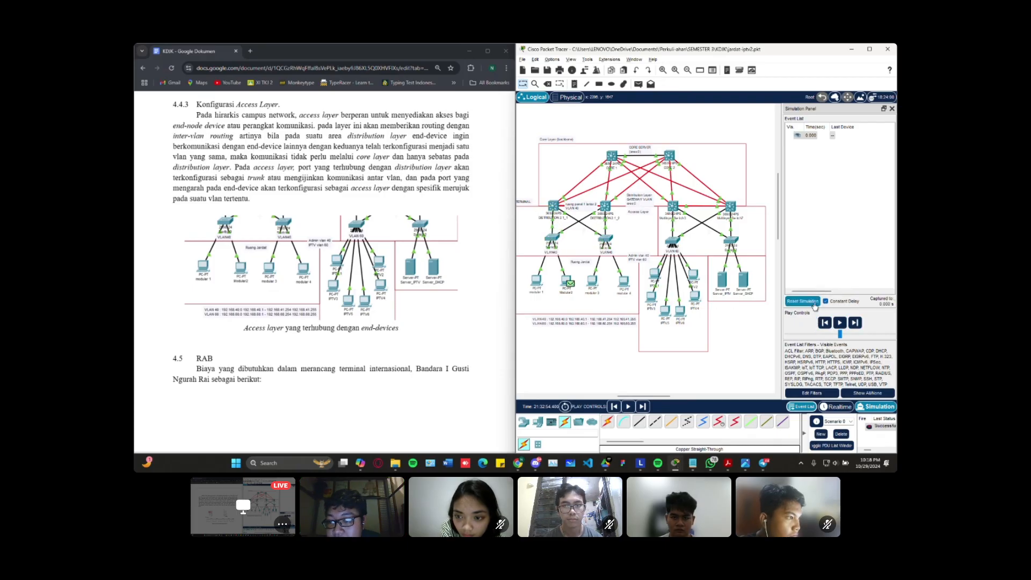
drag(868, 450, 882, 451)
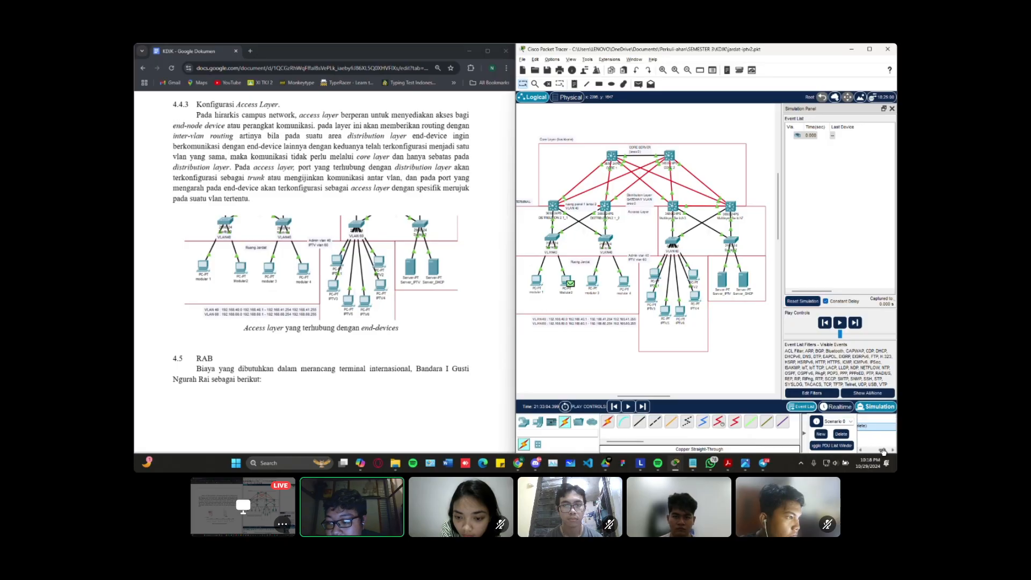
click(868, 427)
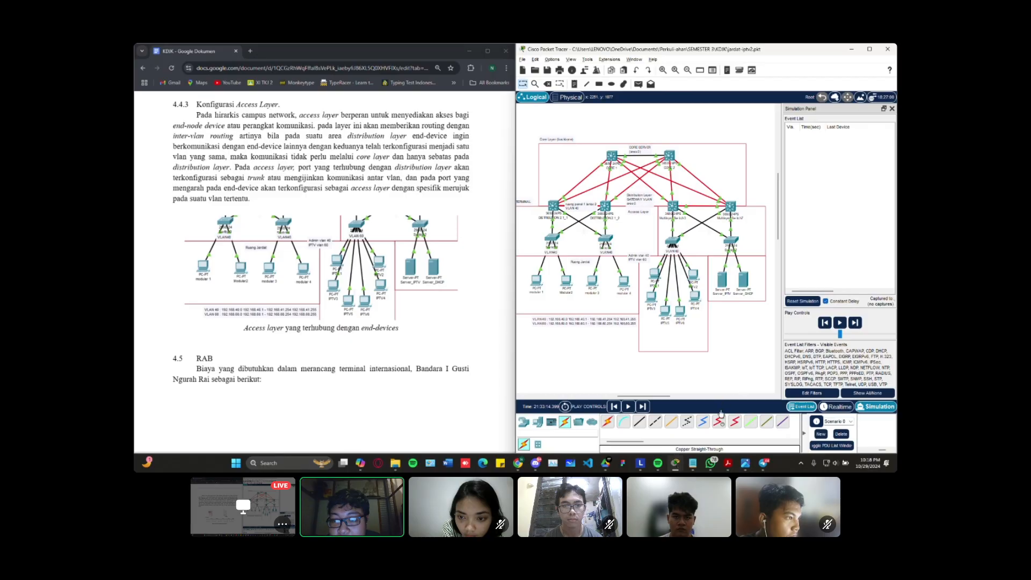
In the Packet Tracer topology, add a simple PDU from PC Modular2 to Server_IPTV
click(638, 84)
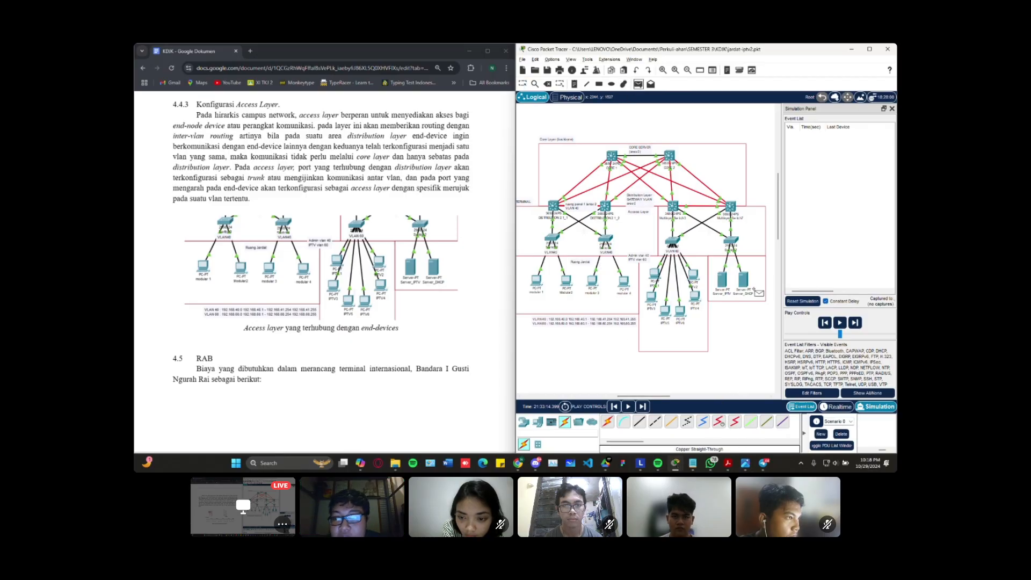
click(722, 279)
Step the simulation forward event by event to follow the PDU from Modular2 to Server_IPTV and back, and reset the simulation
click(856, 323)
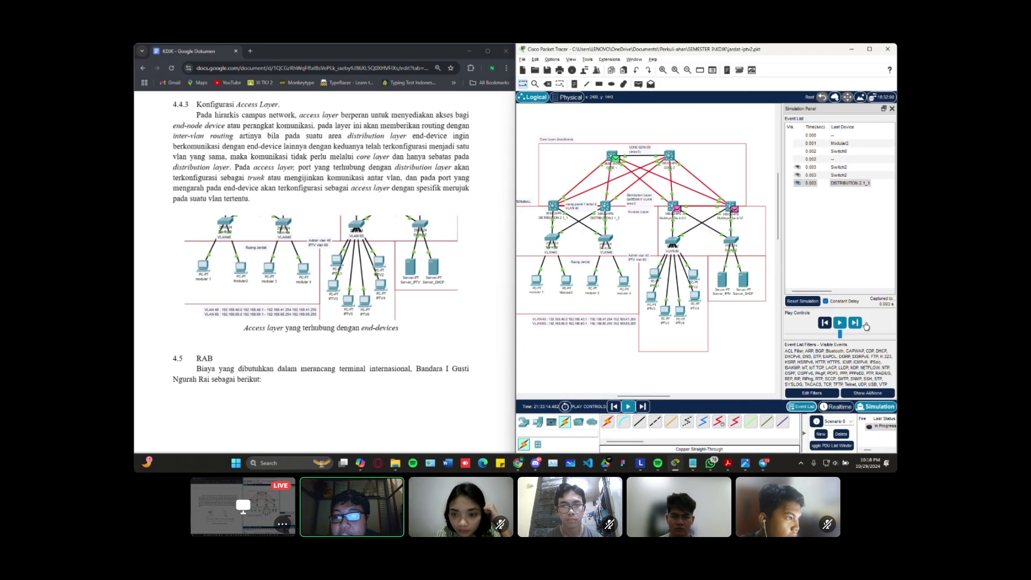
click(863, 325)
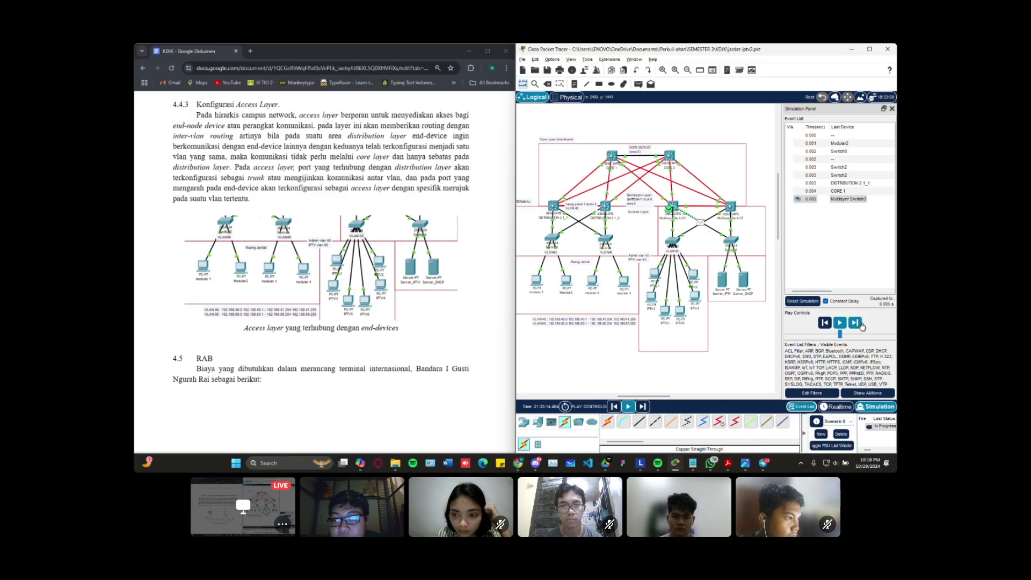
click(862, 325)
click(862, 325)
click(862, 325)
click(862, 325)
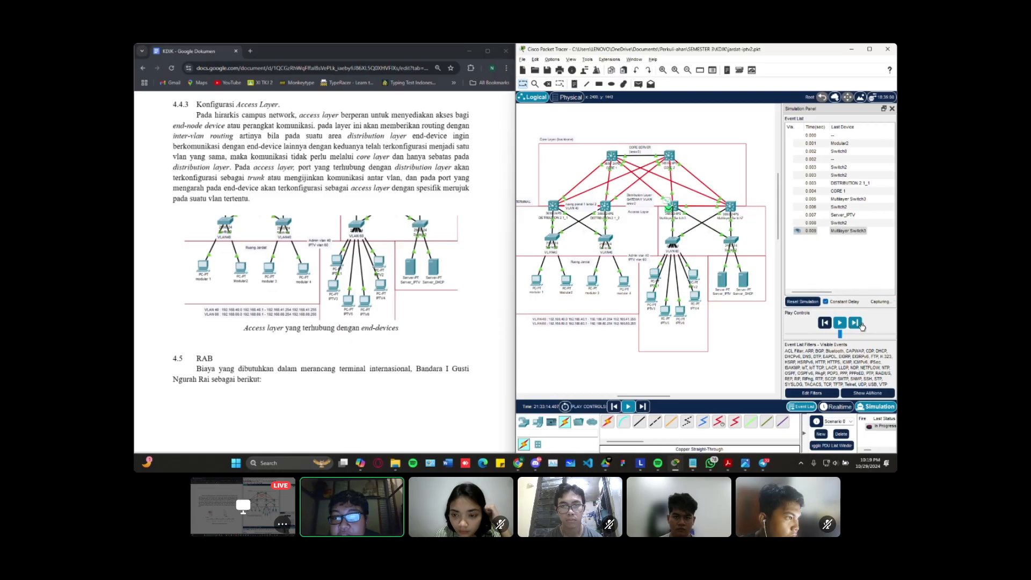
click(862, 325)
click(862, 325)
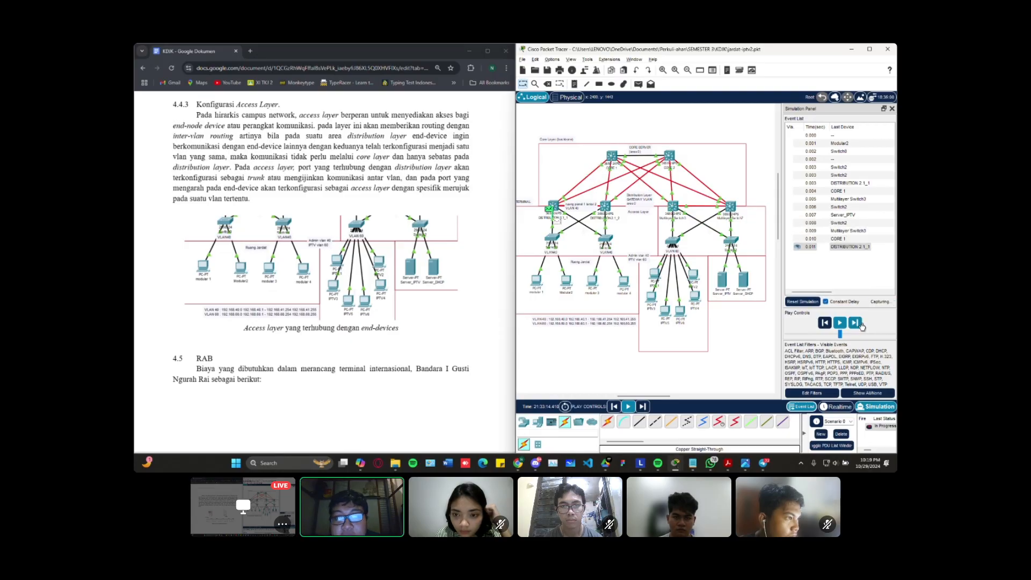
click(841, 324)
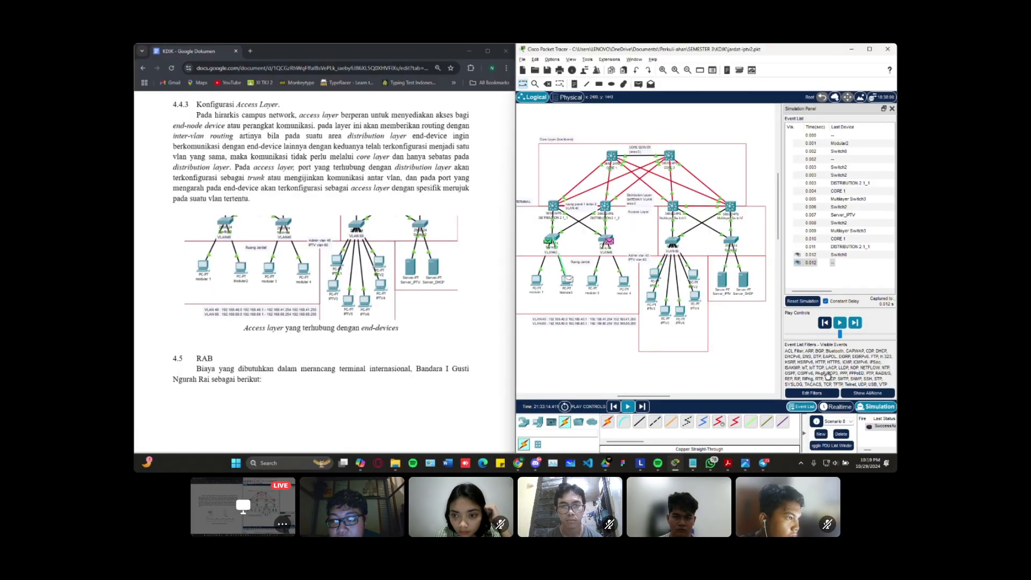
click(803, 302)
In the report, read the section 4.5 RAB component cost table down to its total and the closing chapter BAB V Penutup
scroll(390, 312, down, 1)
scroll(390, 313, down, 5)
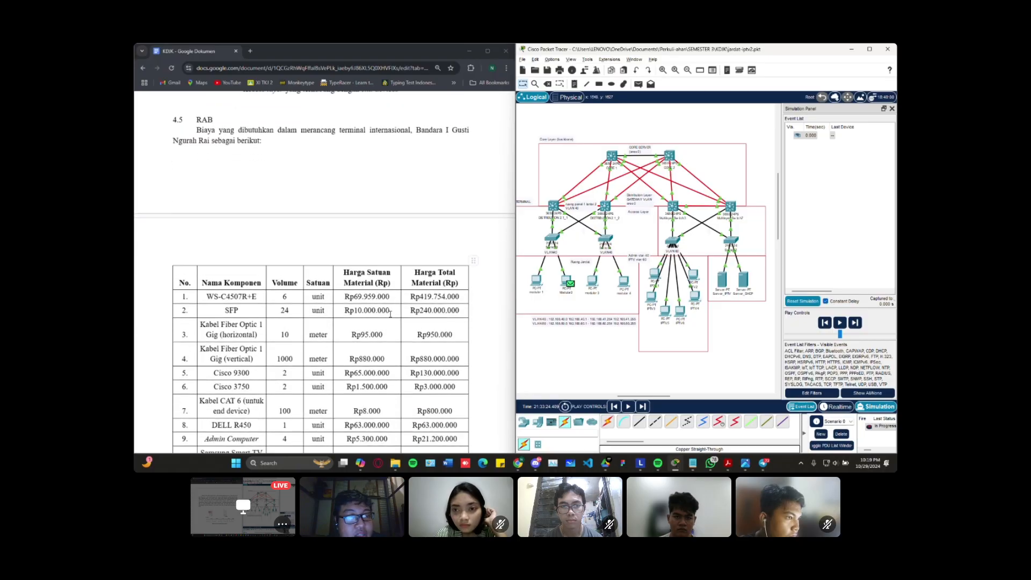
scroll(390, 314, down, 1)
scroll(391, 314, down, 1)
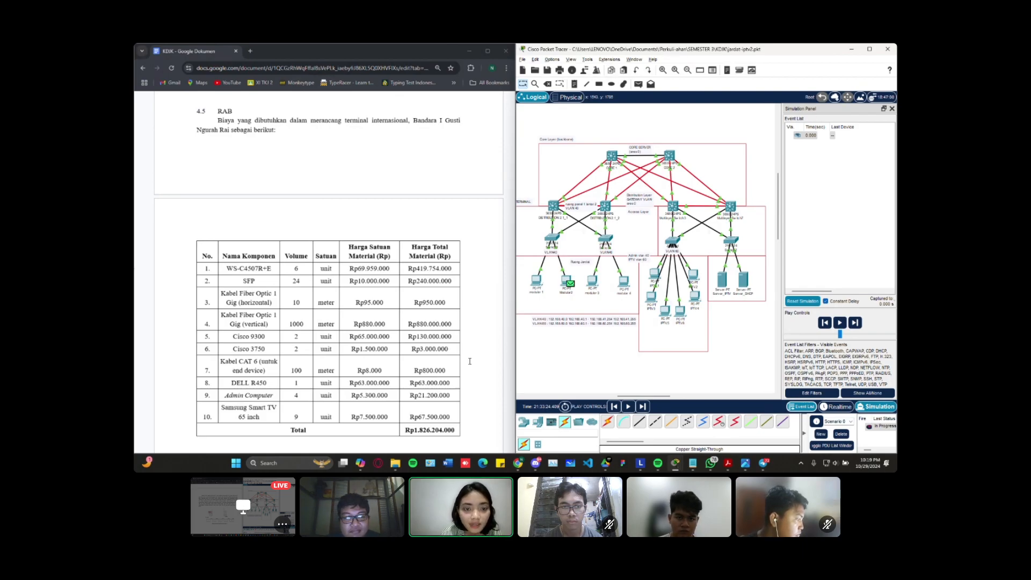
scroll(469, 361, down, 1)
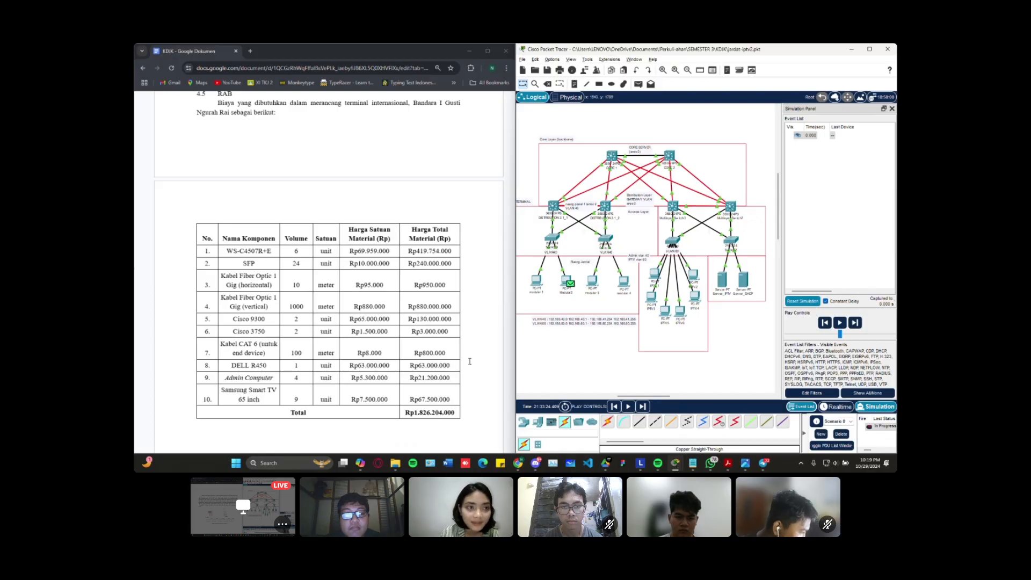
scroll(469, 361, down, 10)
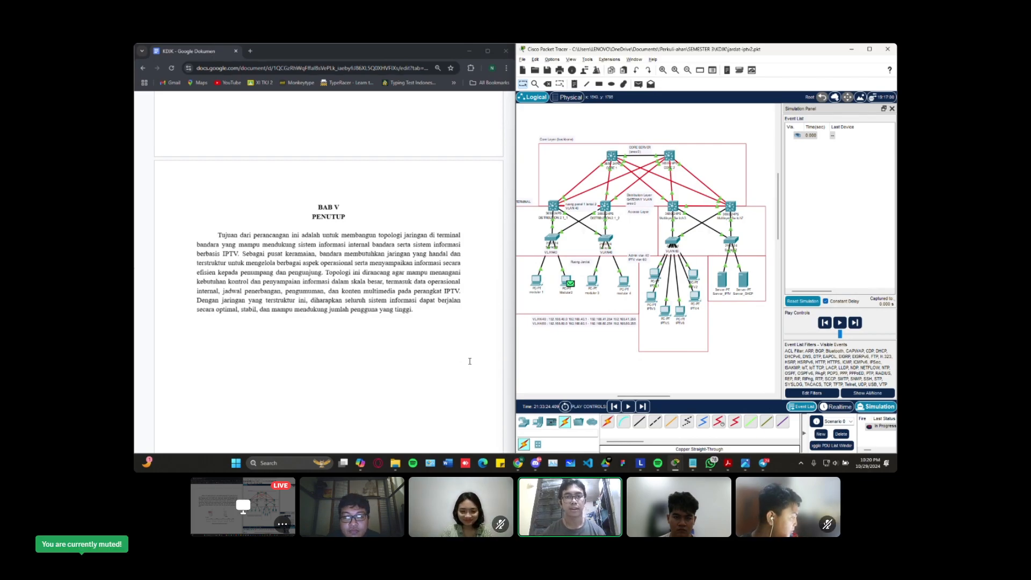
scroll(470, 361, down, 1)
Return from the closing chapter to the table of contents at the beginning of the report
scroll(470, 361, up, 20)
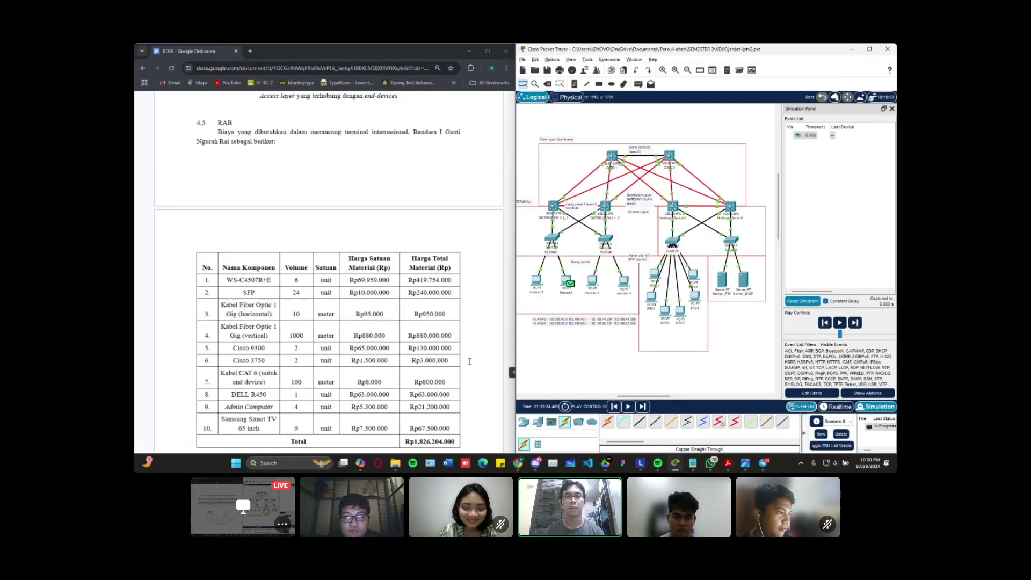
scroll(470, 361, up, 20)
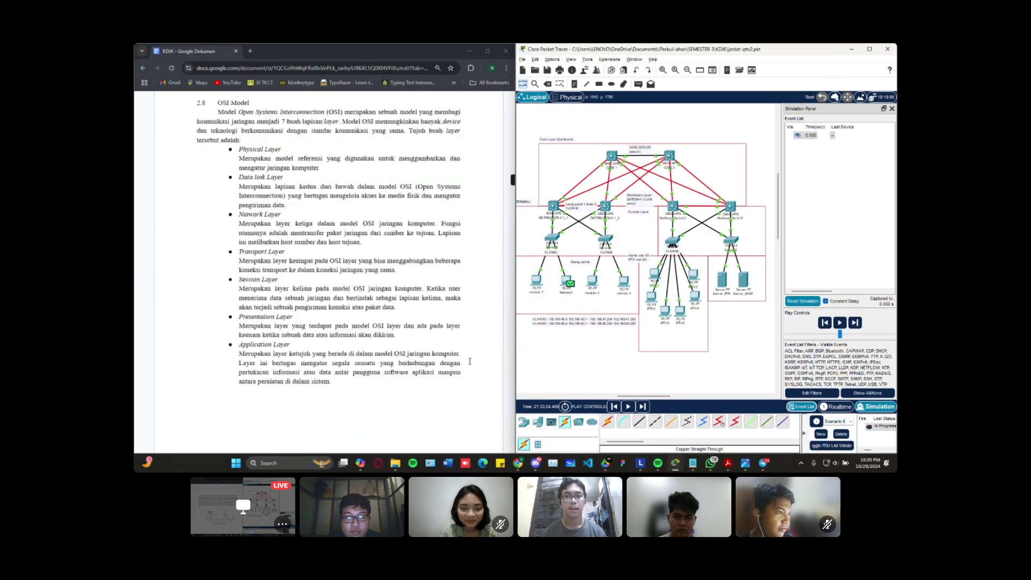
scroll(470, 361, up, 20)
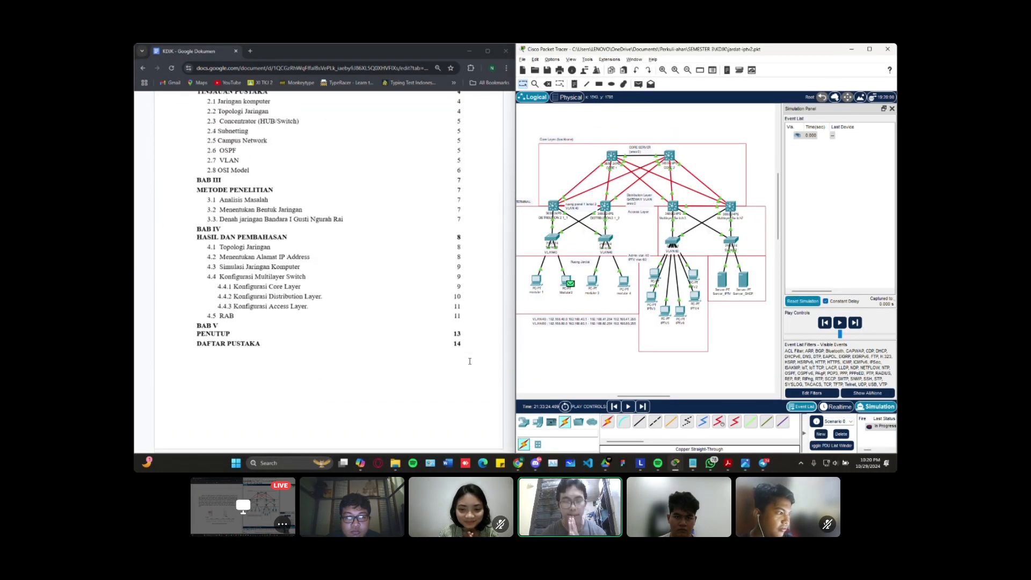